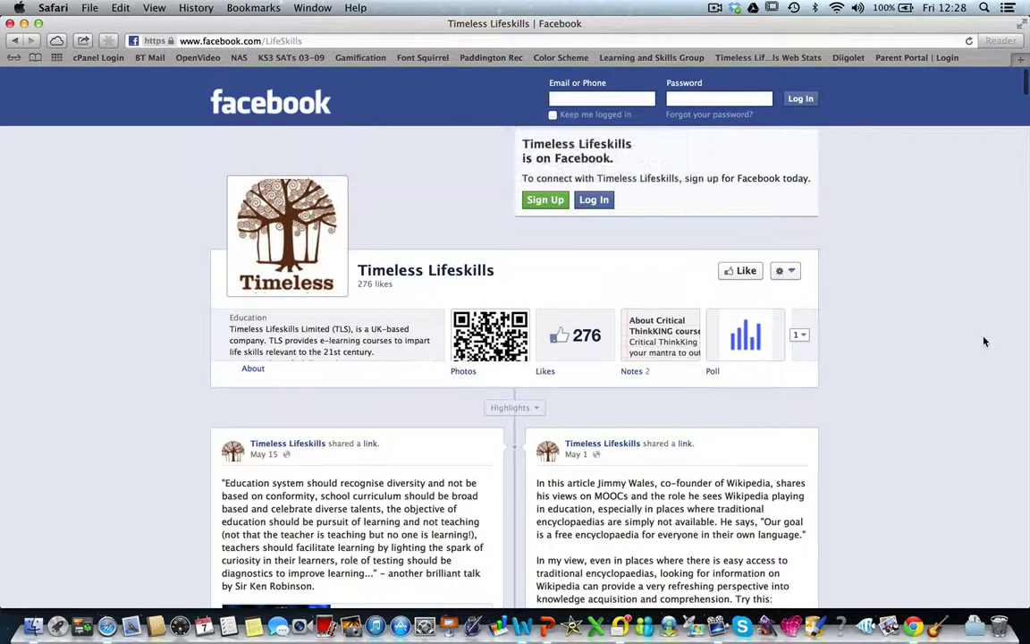
{"action": "scroll", "coordinate": [984, 342], "scroll_direction": "down", "scroll_amount": 1}
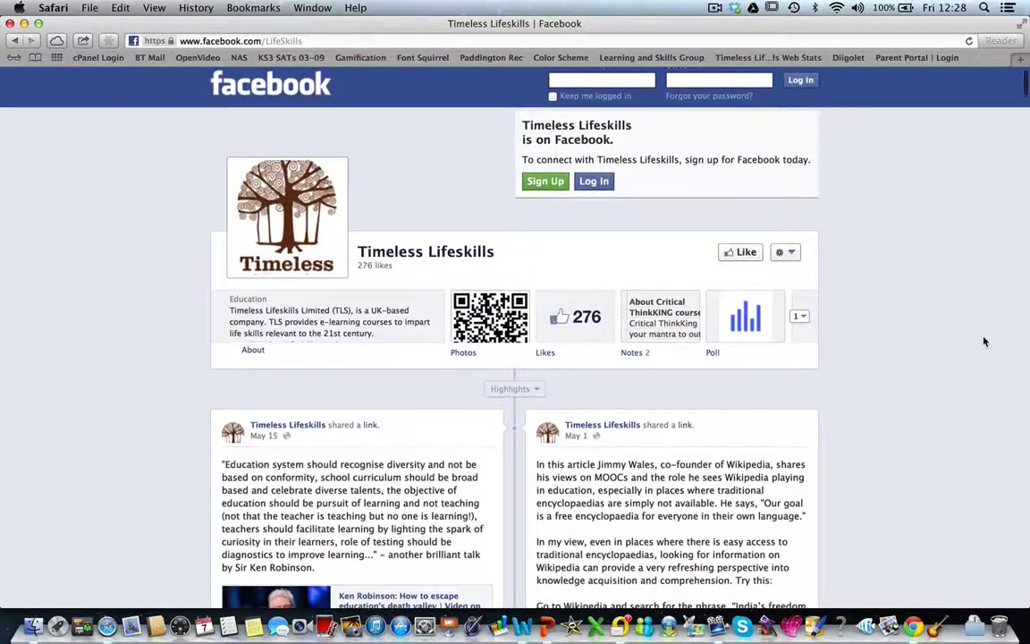
{"action": "scroll", "coordinate": [984, 342], "scroll_direction": "down", "scroll_amount": 1}
{"action": "scroll", "coordinate": [984, 341], "scroll_direction": "down", "scroll_amount": 1}
{"action": "scroll", "coordinate": [984, 342], "scroll_direction": "down", "scroll_amount": 1}
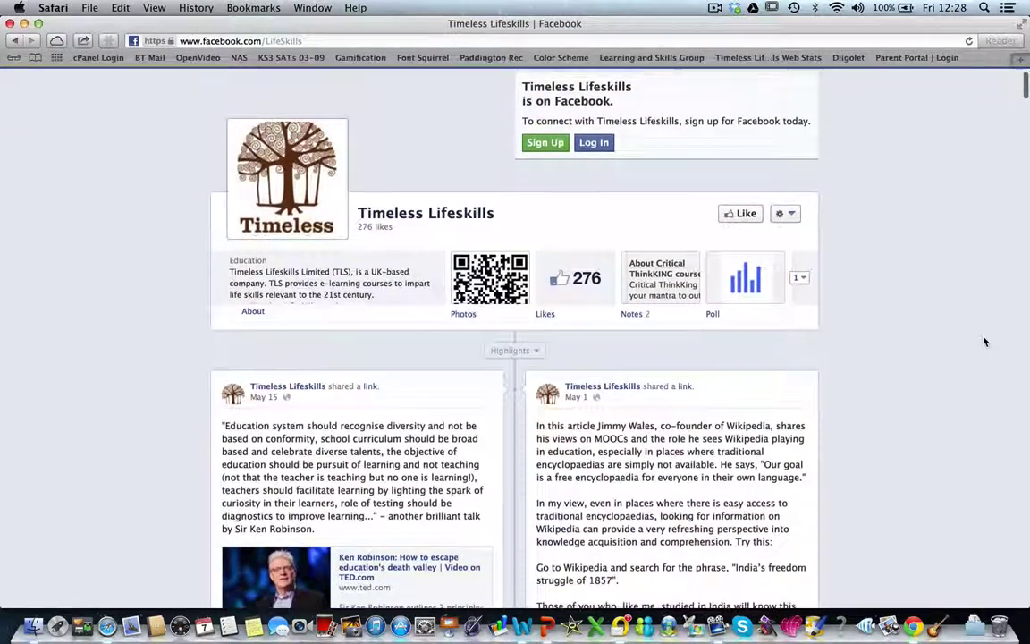
{"action": "scroll", "coordinate": [984, 341], "scroll_direction": "down", "scroll_amount": 1}
{"action": "scroll", "coordinate": [984, 342], "scroll_direction": "down", "scroll_amount": 1}
{"action": "scroll", "coordinate": [984, 342], "scroll_direction": "down", "scroll_amount": 1}
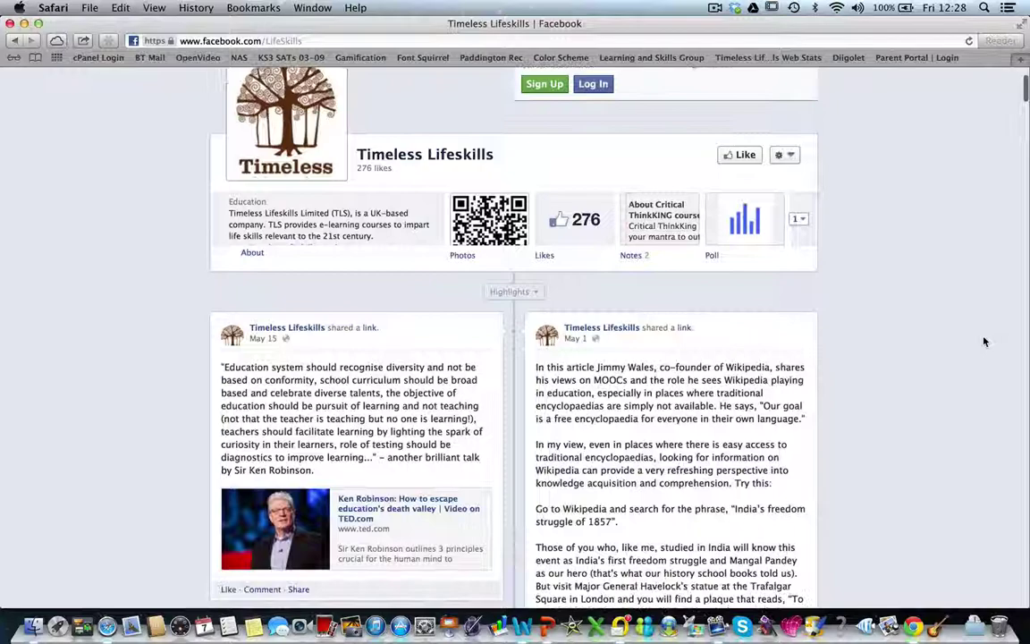
{"action": "scroll", "coordinate": [984, 341], "scroll_direction": "down", "scroll_amount": 1}
{"action": "scroll", "coordinate": [984, 341], "scroll_direction": "down", "scroll_amount": 1}
{"action": "scroll", "coordinate": [984, 342], "scroll_direction": "down", "scroll_amount": 1}
{"action": "scroll", "coordinate": [984, 342], "scroll_direction": "down", "scroll_amount": 1}
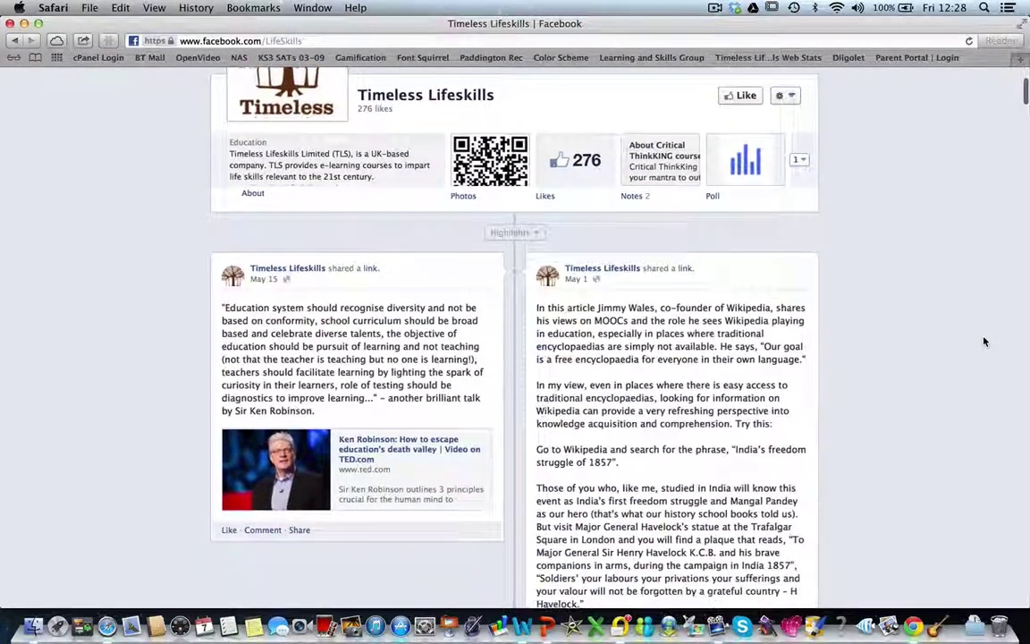
{"action": "scroll", "coordinate": [984, 342], "scroll_direction": "down", "scroll_amount": 1}
{"action": "scroll", "coordinate": [984, 342], "scroll_direction": "down", "scroll_amount": 1}
{"action": "scroll", "coordinate": [984, 342], "scroll_direction": "down", "scroll_amount": 1}
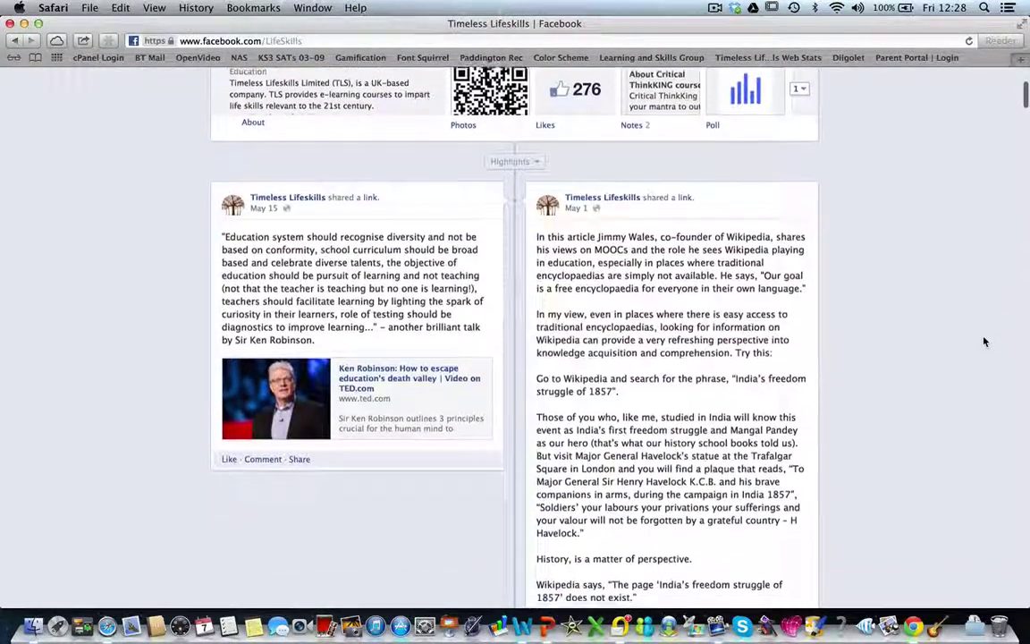
{"action": "scroll", "coordinate": [984, 342], "scroll_direction": "down", "scroll_amount": 1}
{"action": "scroll", "coordinate": [984, 342], "scroll_direction": "down", "scroll_amount": 2}
{"action": "scroll", "coordinate": [984, 341], "scroll_direction": "down", "scroll_amount": 1}
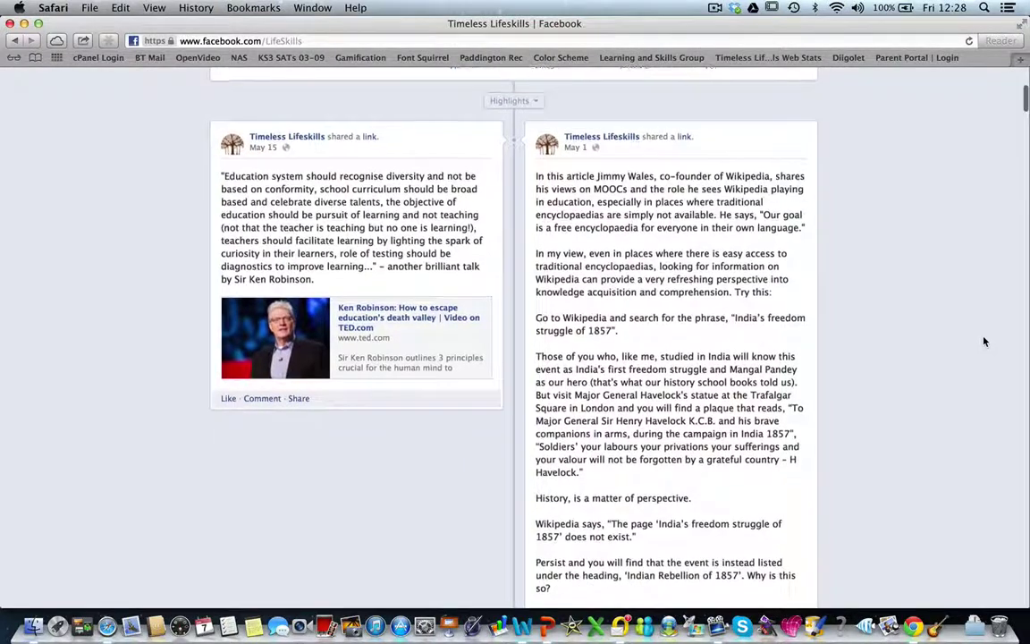
{"action": "scroll", "coordinate": [984, 342], "scroll_direction": "down", "scroll_amount": 2}
{"action": "scroll", "coordinate": [984, 342], "scroll_direction": "down", "scroll_amount": 1}
{"action": "scroll", "coordinate": [984, 342], "scroll_direction": "down", "scroll_amount": 1}
{"action": "scroll", "coordinate": [984, 342], "scroll_direction": "down", "scroll_amount": 1}
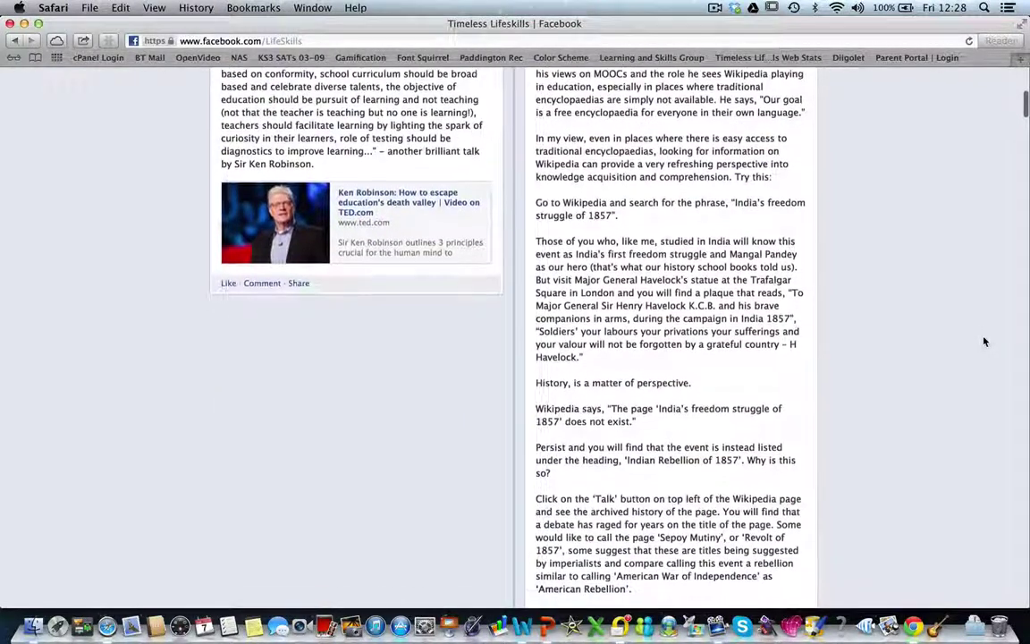
{"action": "scroll", "coordinate": [984, 342], "scroll_direction": "down", "scroll_amount": 2}
{"action": "scroll", "coordinate": [984, 342], "scroll_direction": "down", "scroll_amount": 1}
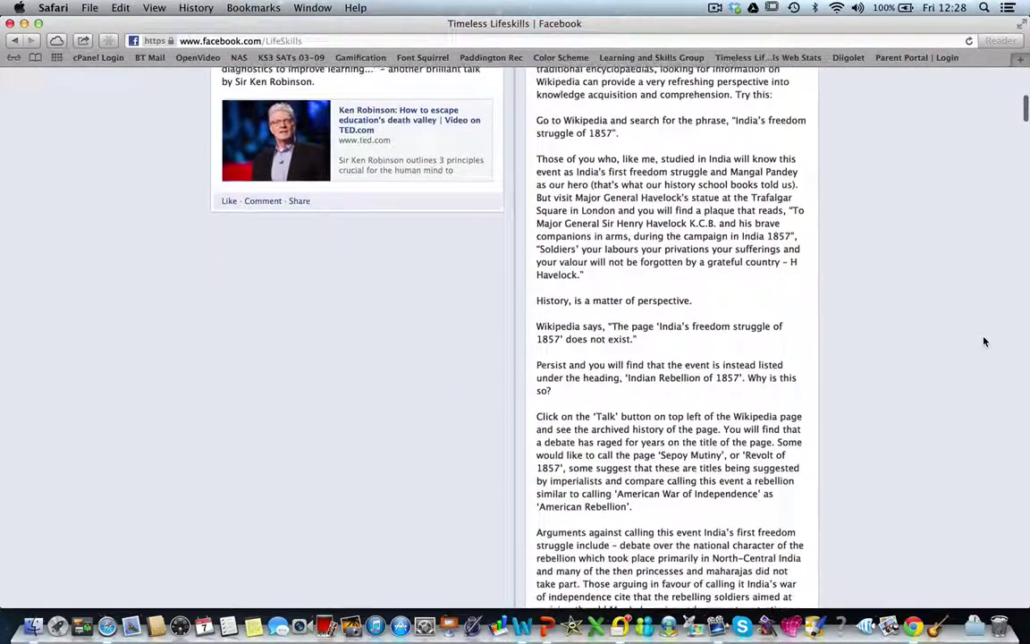
{"action": "scroll", "coordinate": [984, 342], "scroll_direction": "down", "scroll_amount": 1}
{"action": "scroll", "coordinate": [984, 342], "scroll_direction": "down", "scroll_amount": 1}
{"action": "scroll", "coordinate": [984, 342], "scroll_direction": "down", "scroll_amount": 1}
{"action": "scroll", "coordinate": [984, 342], "scroll_direction": "down", "scroll_amount": 1}
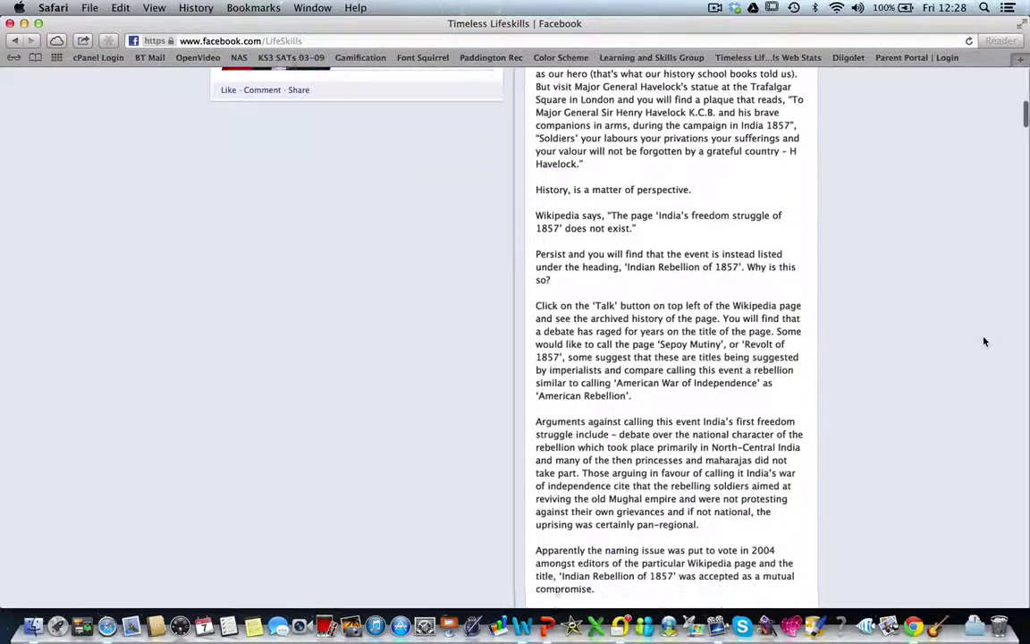
{"action": "scroll", "coordinate": [984, 342], "scroll_direction": "down", "scroll_amount": 2}
{"action": "scroll", "coordinate": [984, 341], "scroll_direction": "down", "scroll_amount": 2}
{"action": "scroll", "coordinate": [984, 342], "scroll_direction": "down", "scroll_amount": 2}
{"action": "scroll", "coordinate": [984, 341], "scroll_direction": "down", "scroll_amount": 1}
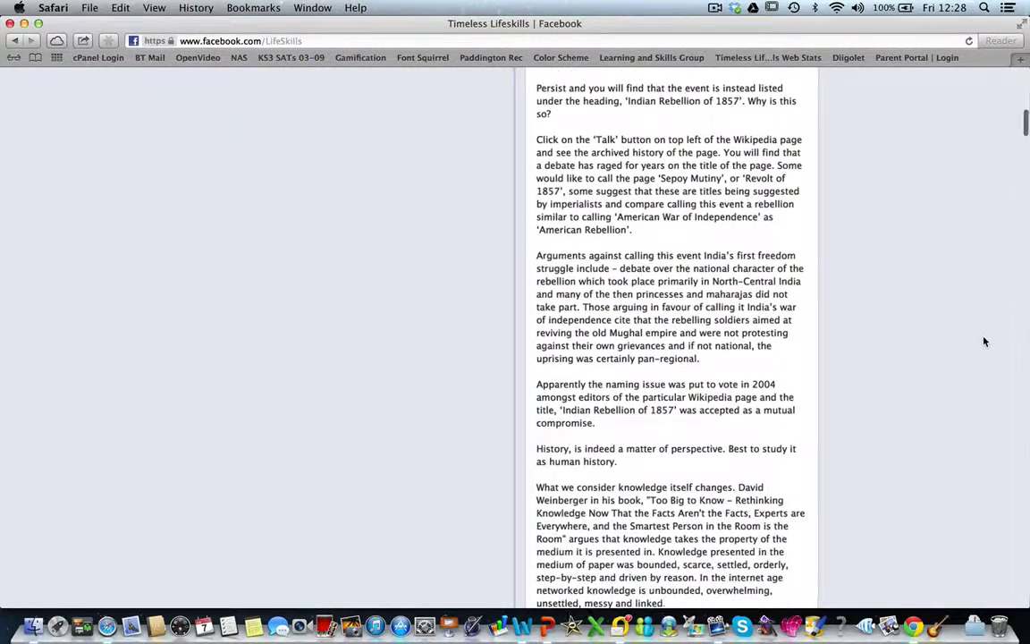
{"action": "scroll", "coordinate": [984, 342], "scroll_direction": "down", "scroll_amount": 3}
{"action": "scroll", "coordinate": [984, 342], "scroll_direction": "down", "scroll_amount": 2}
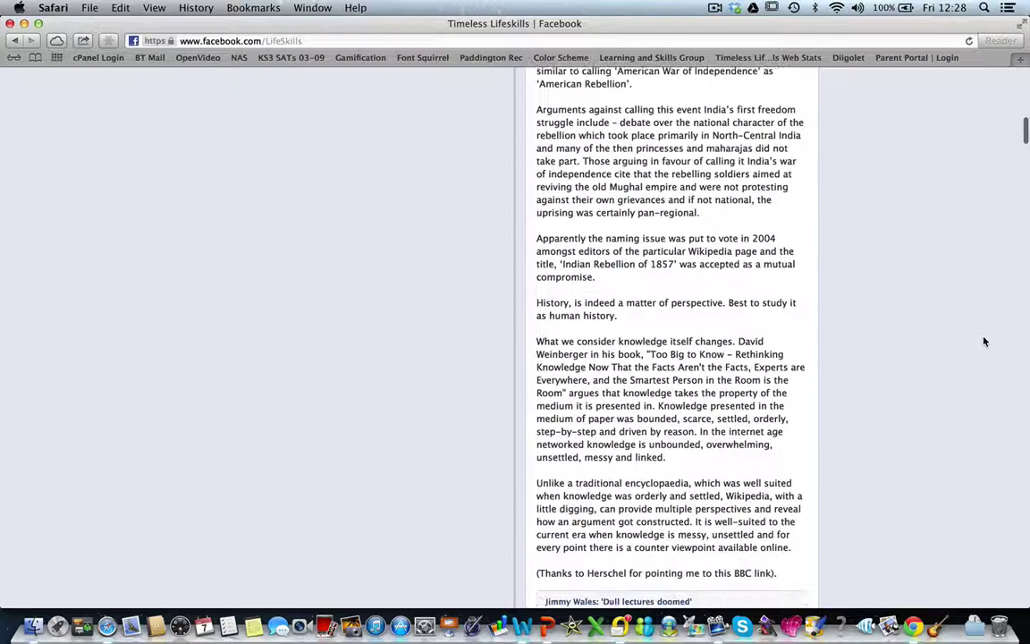
{"action": "scroll", "coordinate": [984, 341], "scroll_direction": "down", "scroll_amount": 1}
{"action": "scroll", "coordinate": [984, 342], "scroll_direction": "down", "scroll_amount": 2}
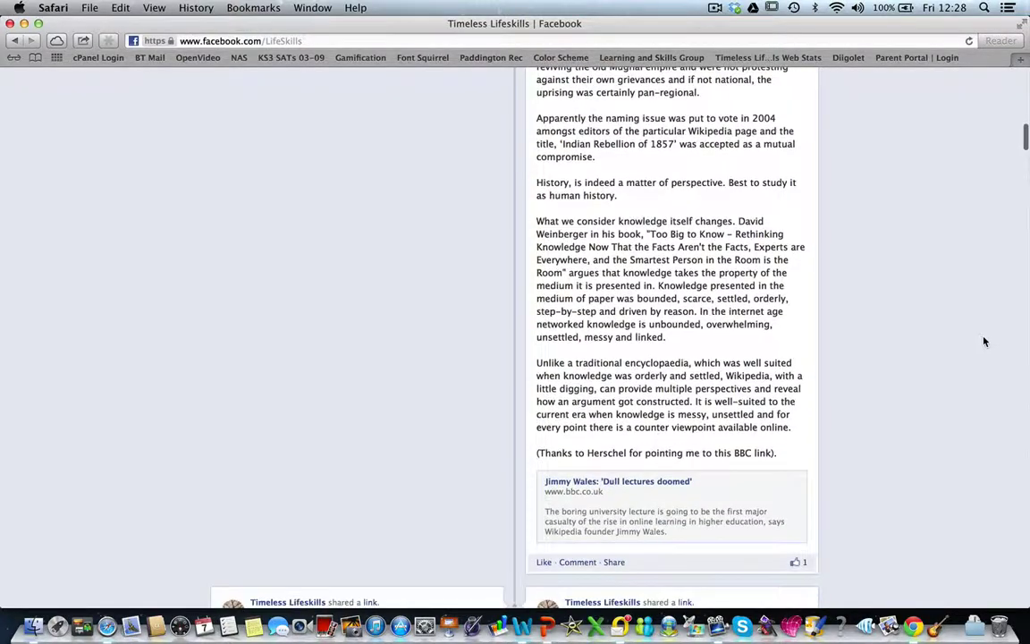
{"action": "scroll", "coordinate": [984, 341], "scroll_direction": "down", "scroll_amount": 1}
{"action": "scroll", "coordinate": [984, 342], "scroll_direction": "down", "scroll_amount": 3}
{"action": "scroll", "coordinate": [984, 342], "scroll_direction": "down", "scroll_amount": 2}
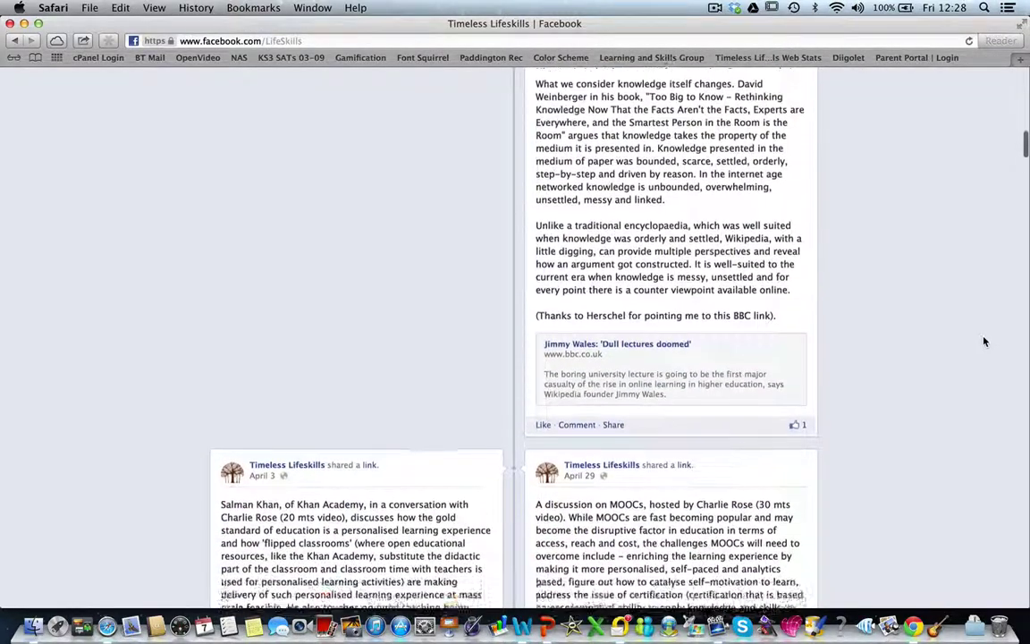
{"action": "scroll", "coordinate": [984, 342], "scroll_direction": "down", "scroll_amount": 2}
{"action": "scroll", "coordinate": [984, 342], "scroll_direction": "down", "scroll_amount": 3}
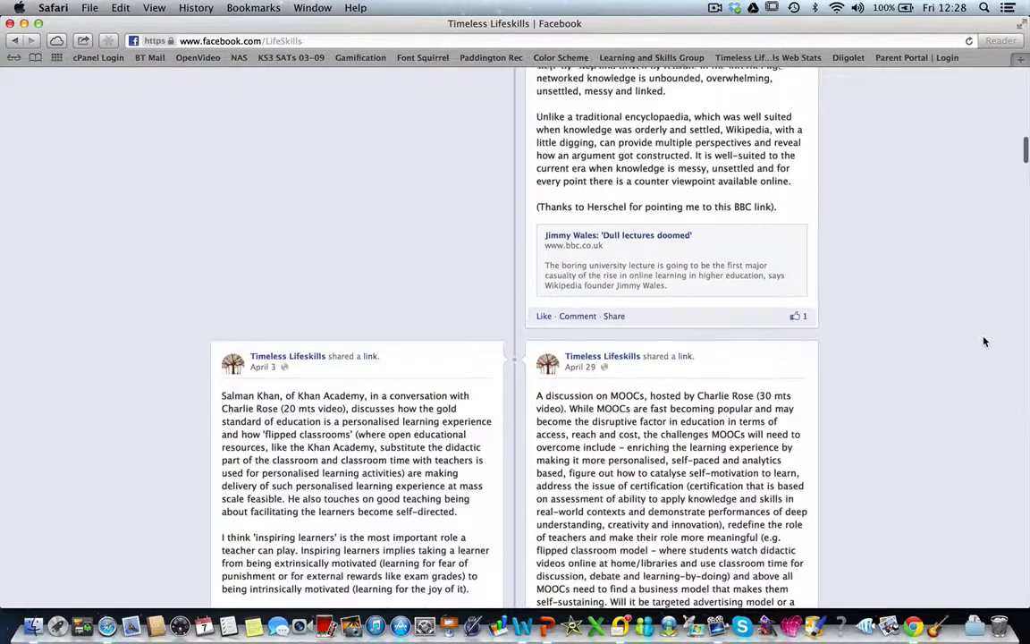
{"action": "scroll", "coordinate": [984, 342], "scroll_direction": "down", "scroll_amount": 3}
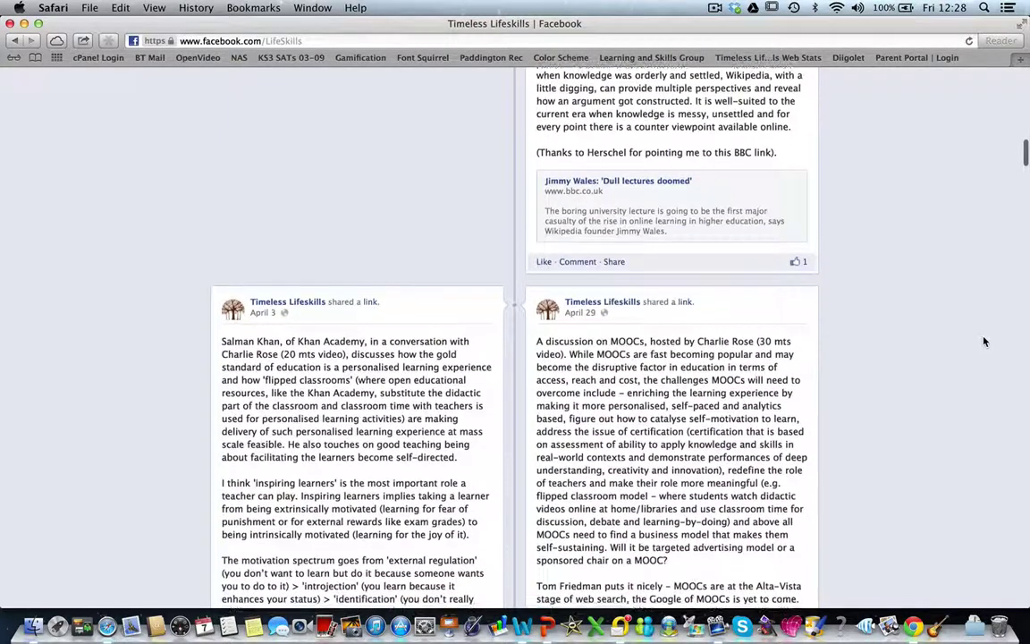
{"action": "scroll", "coordinate": [984, 342], "scroll_direction": "down", "scroll_amount": 1}
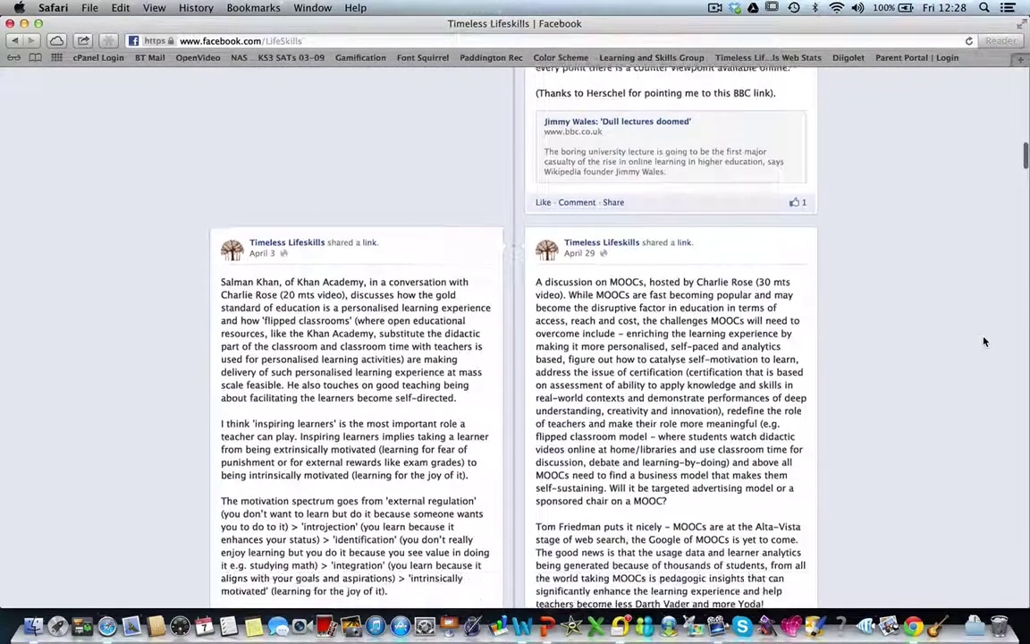
{"action": "scroll", "coordinate": [984, 342], "scroll_direction": "down", "scroll_amount": 3}
{"action": "scroll", "coordinate": [984, 342], "scroll_direction": "down", "scroll_amount": 2}
{"action": "scroll", "coordinate": [984, 342], "scroll_direction": "down", "scroll_amount": 3}
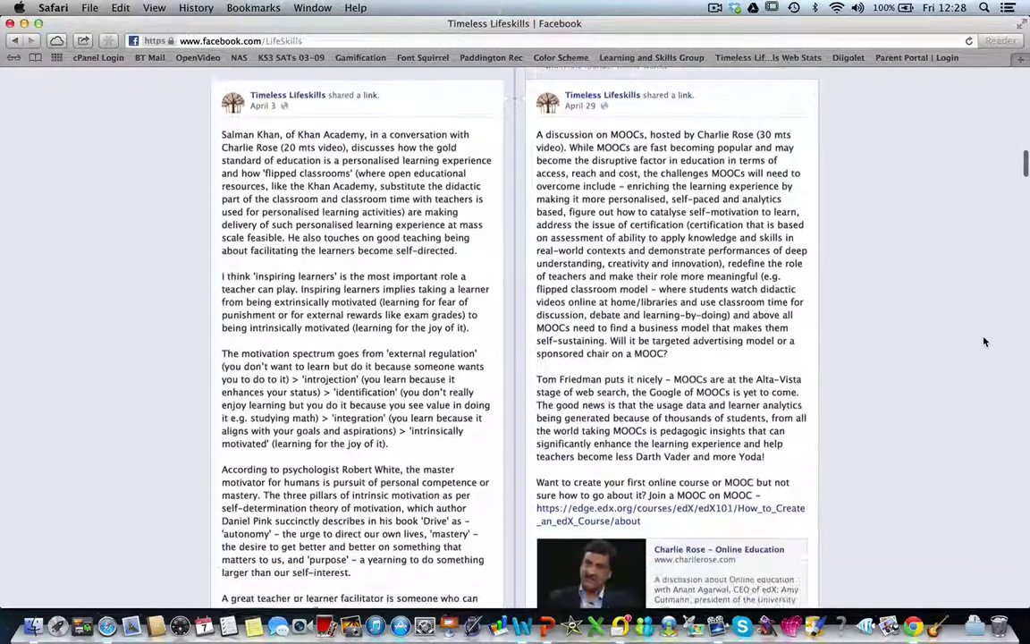
{"action": "scroll", "coordinate": [984, 342], "scroll_direction": "down", "scroll_amount": 2}
{"action": "scroll", "coordinate": [984, 342], "scroll_direction": "down", "scroll_amount": 3}
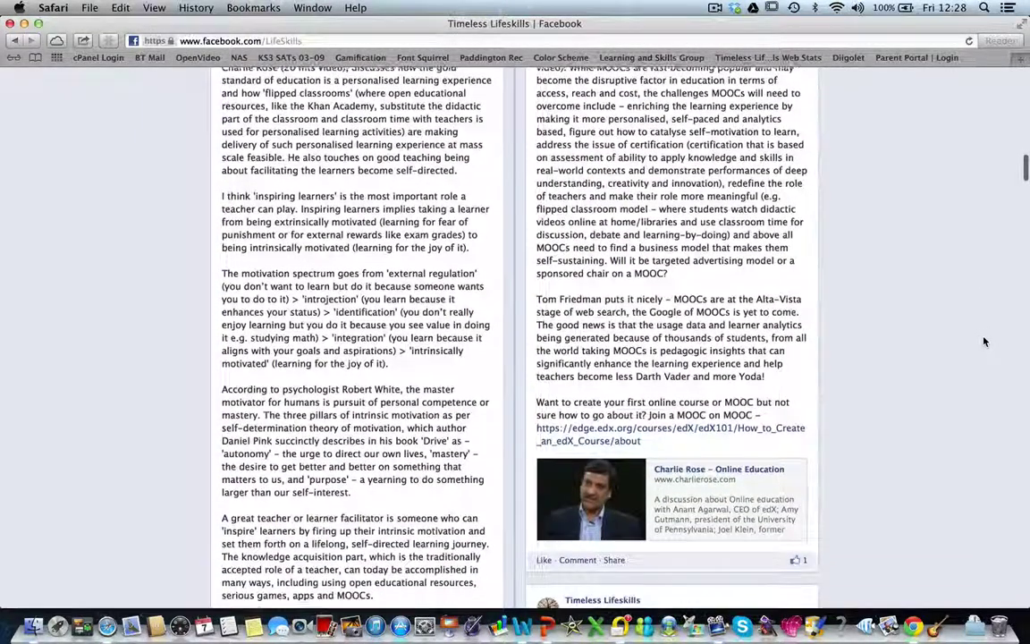
{"action": "scroll", "coordinate": [984, 342], "scroll_direction": "down", "scroll_amount": 2}
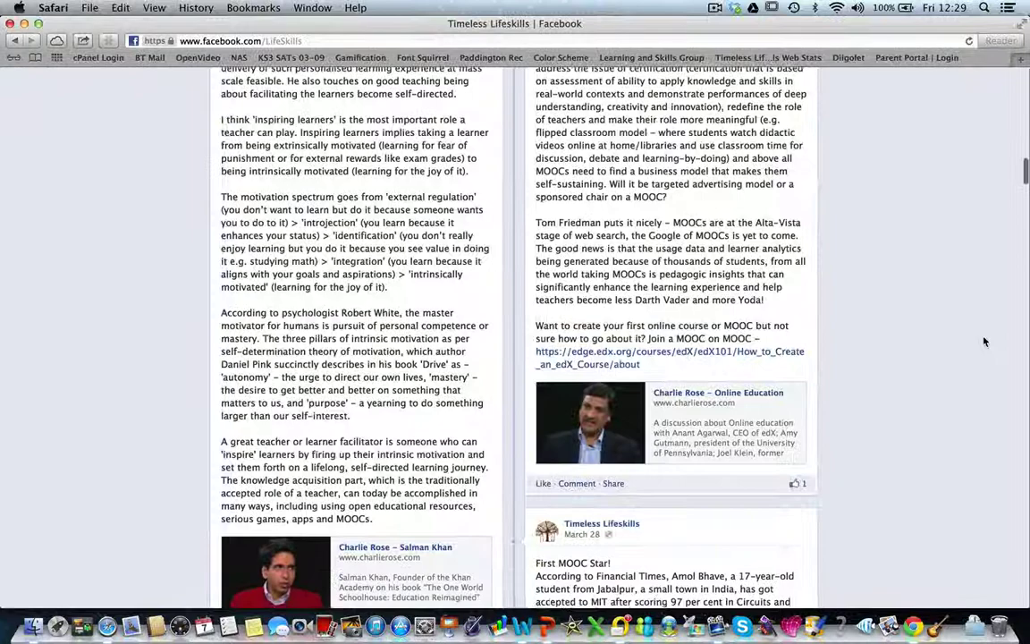
{"action": "scroll", "coordinate": [984, 341], "scroll_direction": "down", "scroll_amount": 1}
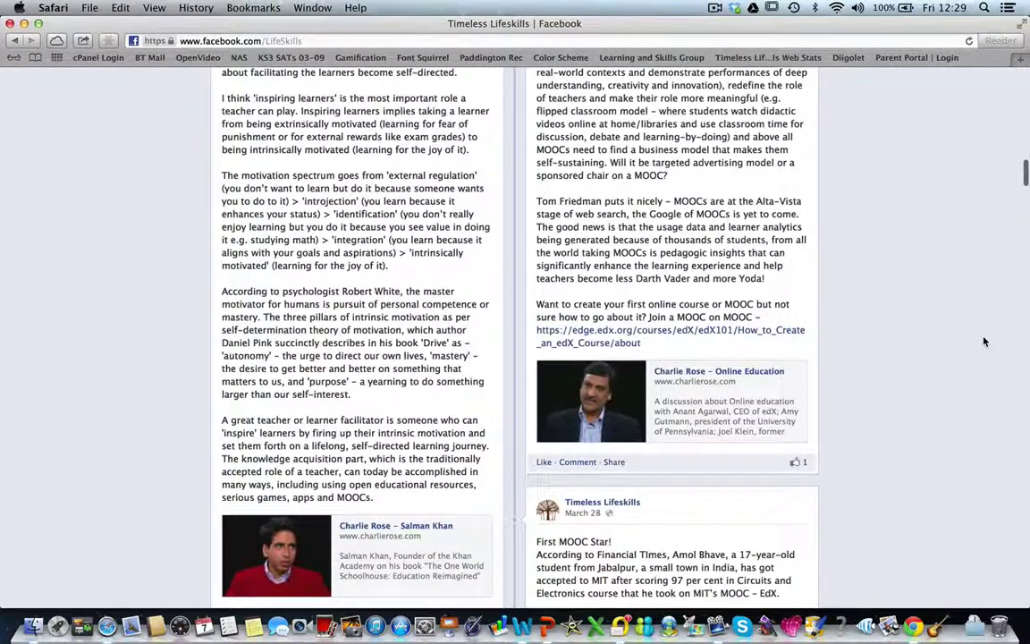
{"action": "scroll", "coordinate": [984, 342], "scroll_direction": "down", "scroll_amount": 1}
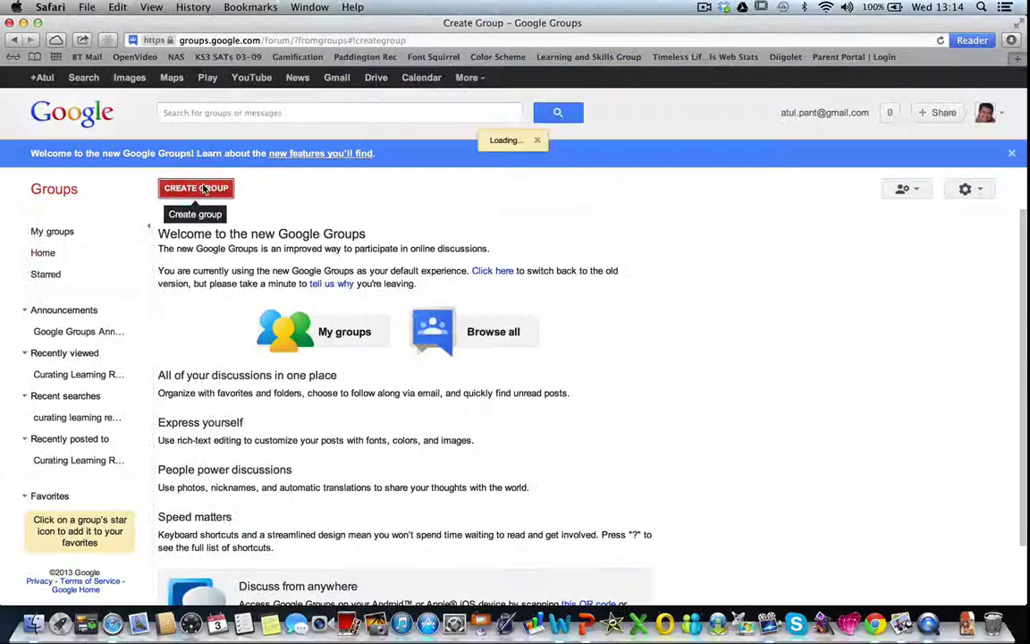
Step: Name the group 'Knowledge Sommelier 101' and describe it as a forum on curating learning resources
{"action": "type", "text": "Knowledge So"}
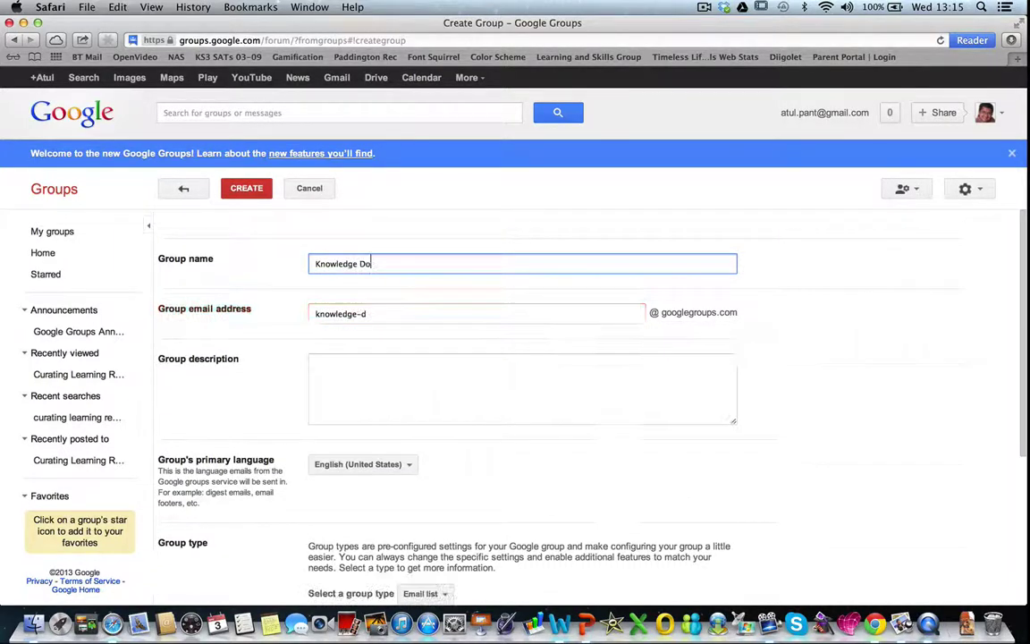
{"action": "type", "text": "mmelier 101"}
{"action": "left_click", "coordinate": [341, 370]}
{"action": "type", "text": "In this"}
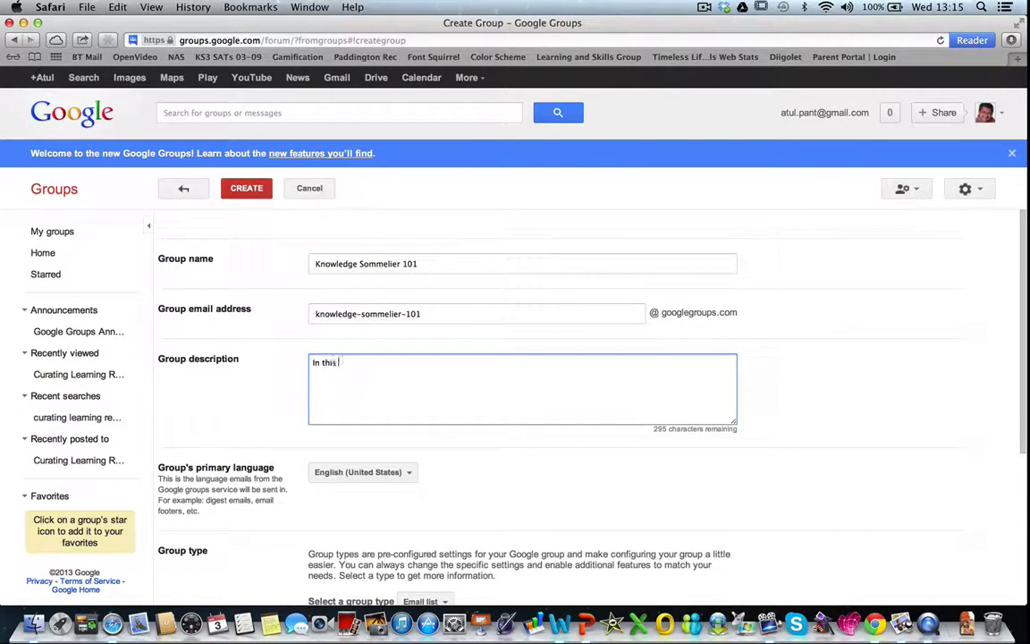
{"action": "type", "text": " group we will discuss how to curate"}
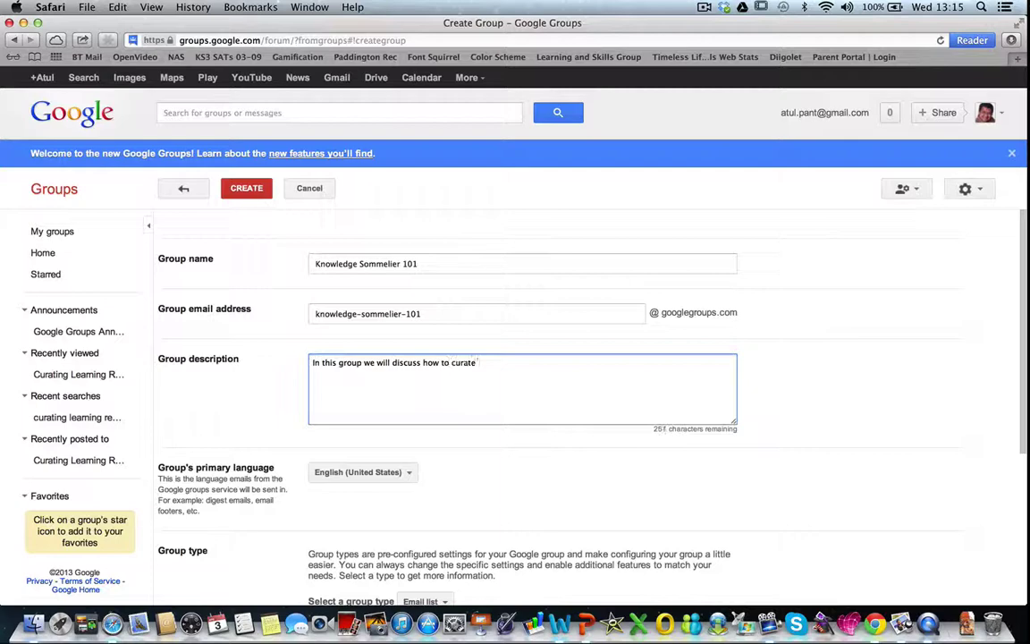
{"action": "type", "text": " learning l resources. Or the"}
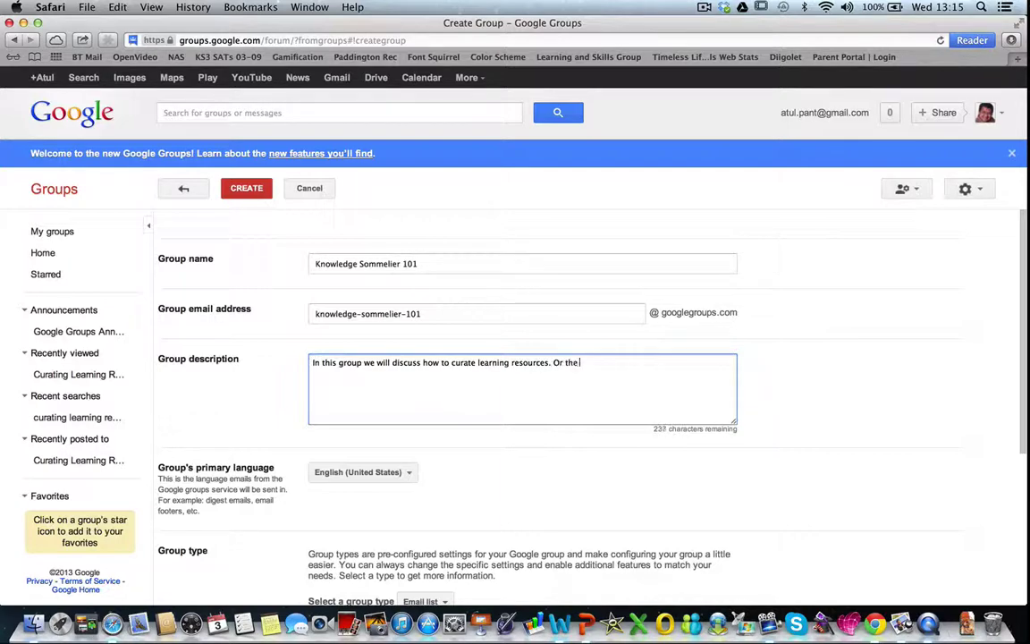
{"action": "type", "text": " Art of Curation in education!"}
Step: Set the group's primary language to English (United Kingdom)
{"action": "left_click", "coordinate": [362, 472]}
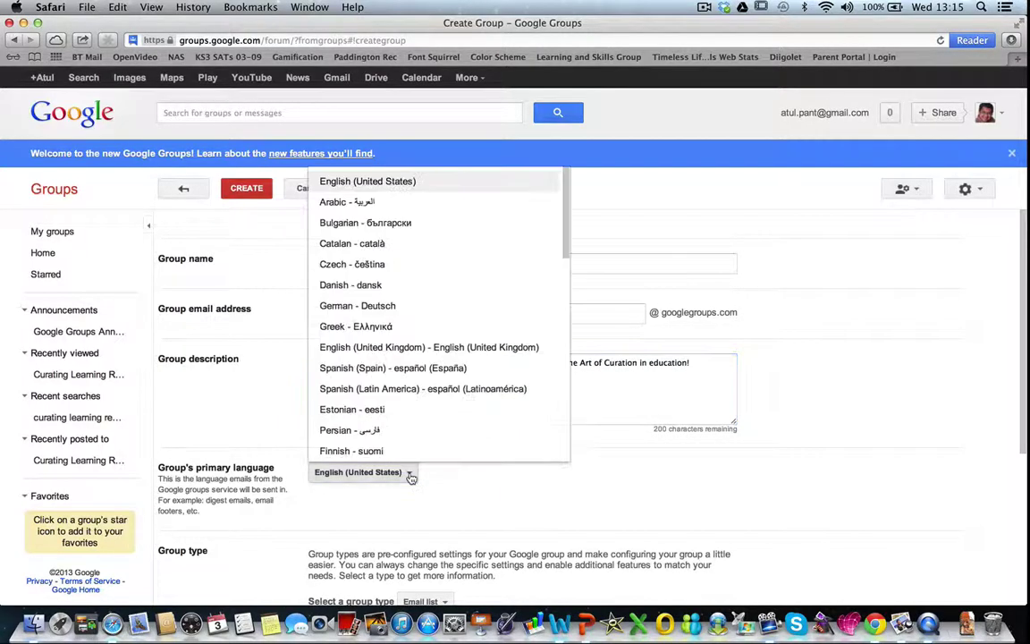
{"action": "scroll", "coordinate": [422, 442], "scroll_direction": "down", "scroll_amount": 5}
{"action": "scroll", "coordinate": [425, 425], "scroll_direction": "down", "scroll_amount": 5}
{"action": "scroll", "coordinate": [425, 425], "scroll_direction": "down", "scroll_amount": 5}
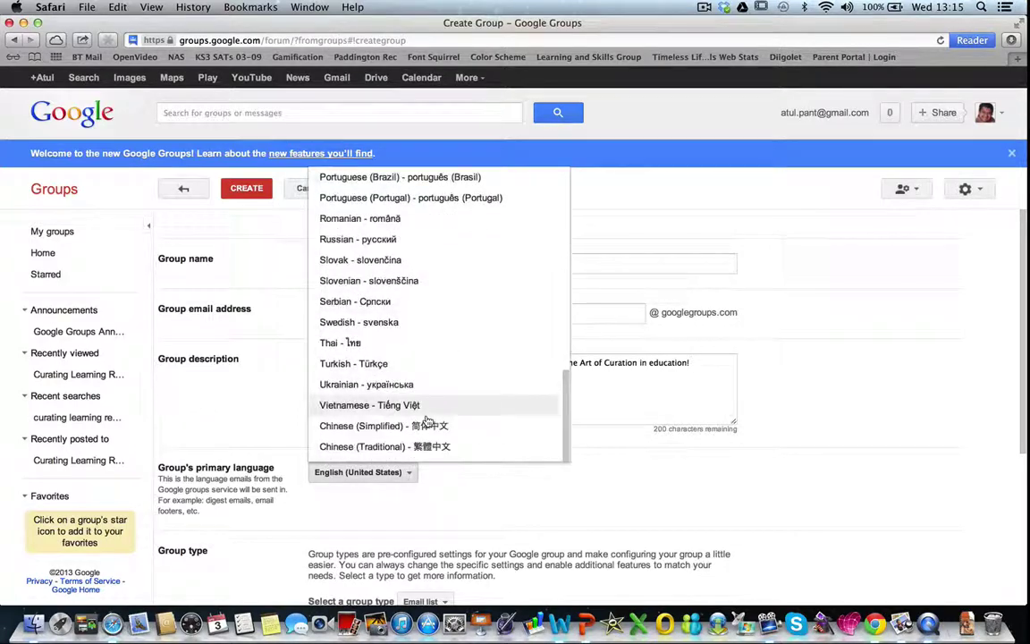
{"action": "scroll", "coordinate": [428, 421], "scroll_direction": "up", "scroll_amount": 15}
{"action": "left_click", "coordinate": [429, 348]}
{"action": "scroll", "coordinate": [551, 434], "scroll_direction": "down", "scroll_amount": 1}
{"action": "scroll", "coordinate": [552, 434], "scroll_direction": "down", "scroll_amount": 4}
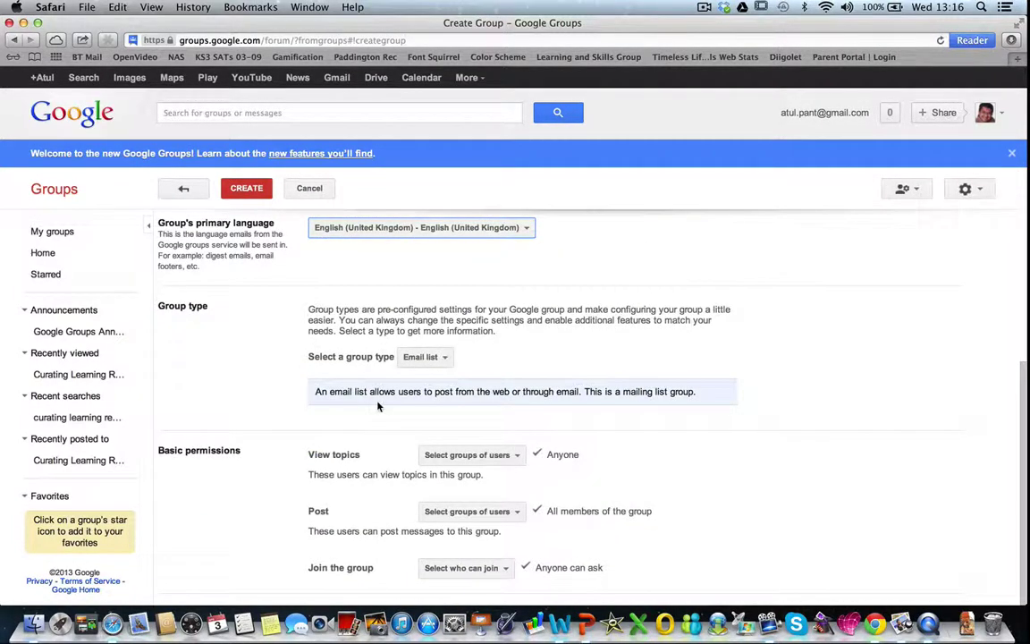
Step: Set the group type to Web forum, after briefly trying Q&A forum
{"action": "left_click", "coordinate": [438, 360]}
{"action": "left_click", "coordinate": [438, 403]}
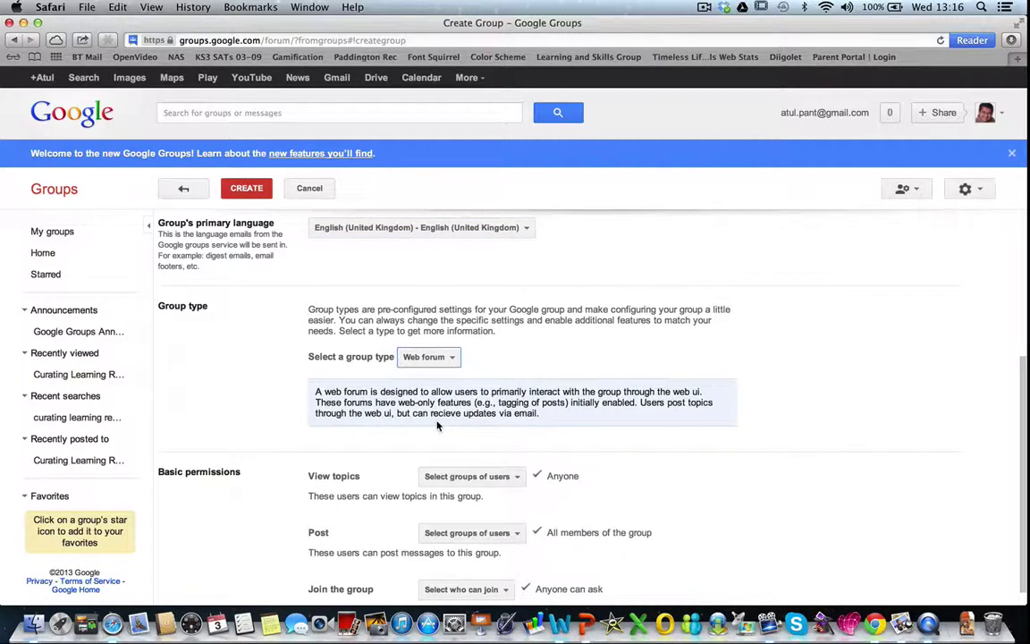
{"action": "left_click", "coordinate": [447, 357]}
{"action": "left_click", "coordinate": [442, 423]}
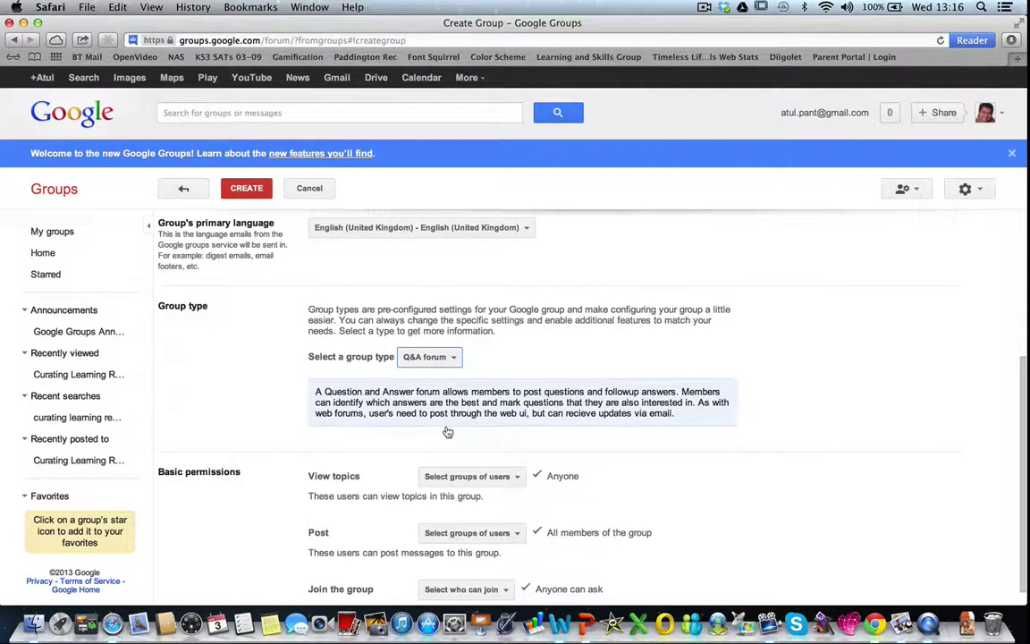
{"action": "left_click", "coordinate": [429, 357]}
{"action": "left_click", "coordinate": [438, 402]}
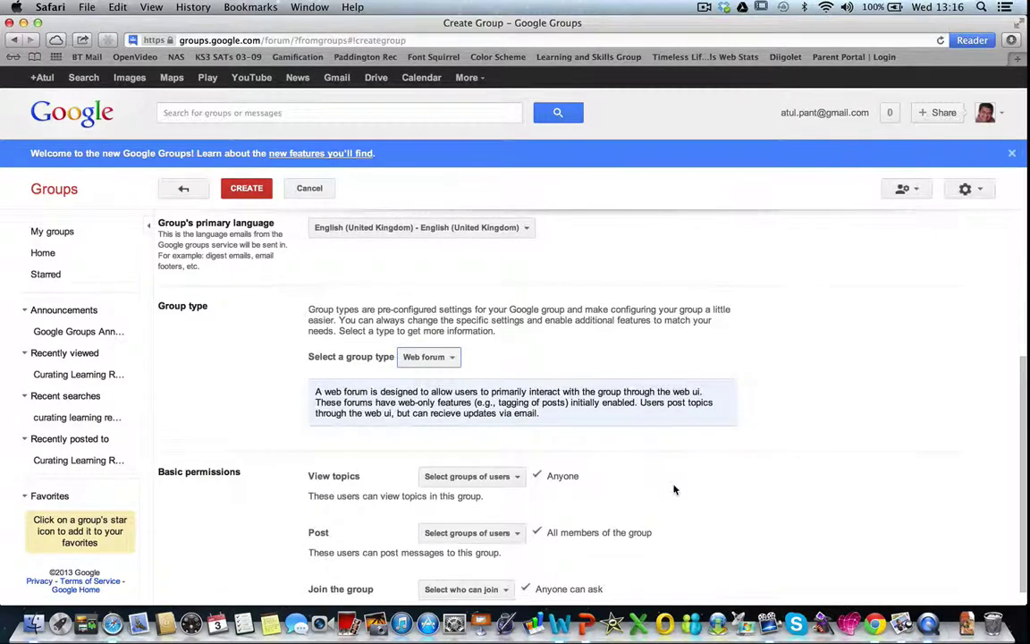
{"action": "scroll", "coordinate": [675, 489], "scroll_direction": "down", "scroll_amount": 1}
Step: Briefly restrict topic viewing to owners, then restore it to Anyone
{"action": "left_click", "coordinate": [516, 456]}
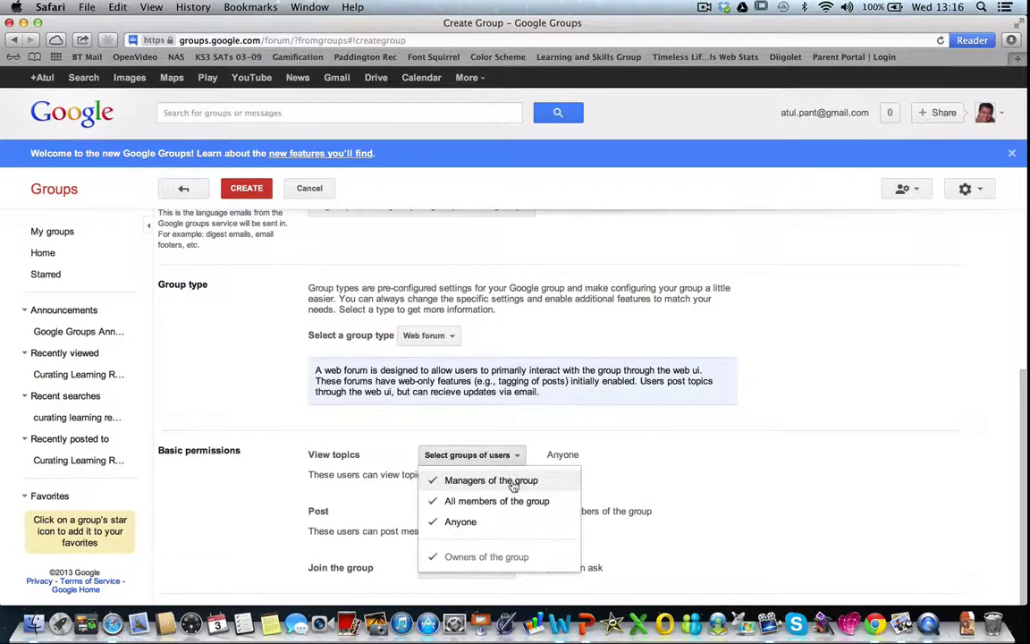
{"action": "left_click", "coordinate": [514, 486]}
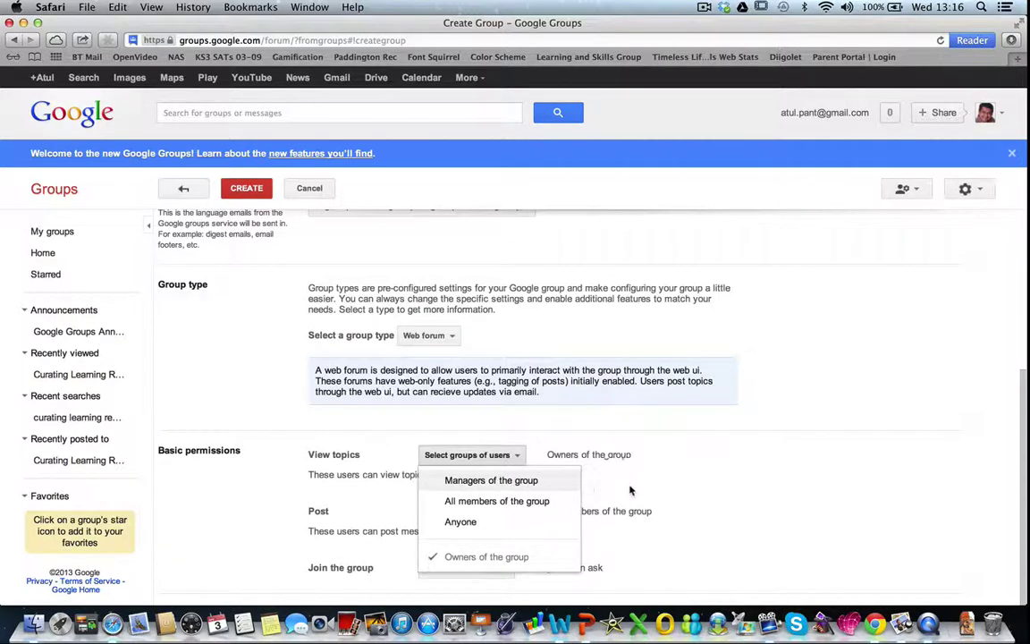
{"action": "left_click", "coordinate": [595, 493]}
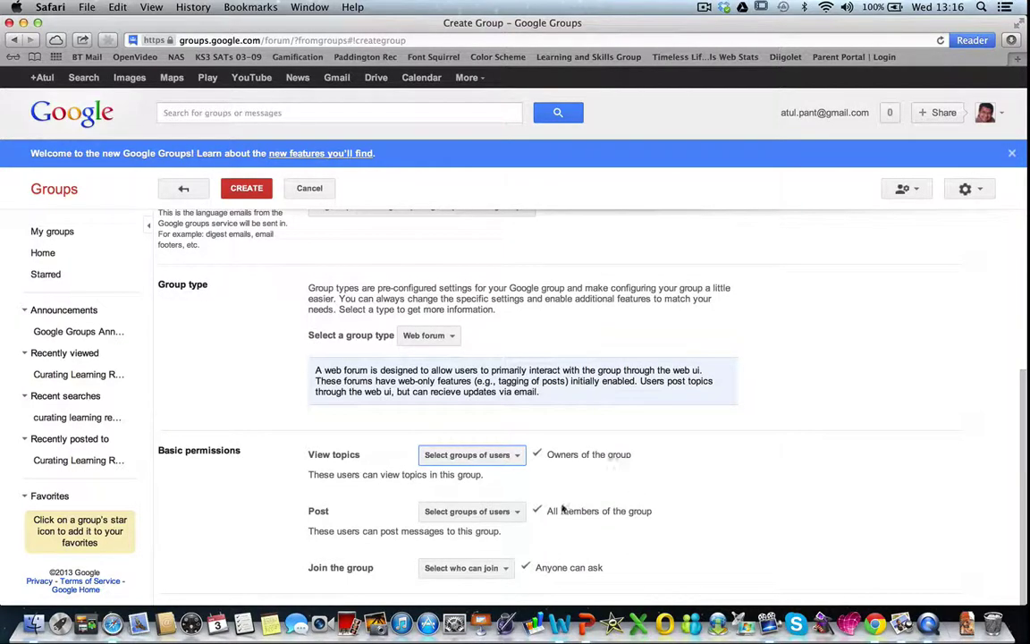
{"action": "left_click", "coordinate": [521, 456]}
{"action": "left_click", "coordinate": [494, 527]}
Step: Keep posting open to all members and joining as anyone can ask
{"action": "left_click", "coordinate": [565, 531]}
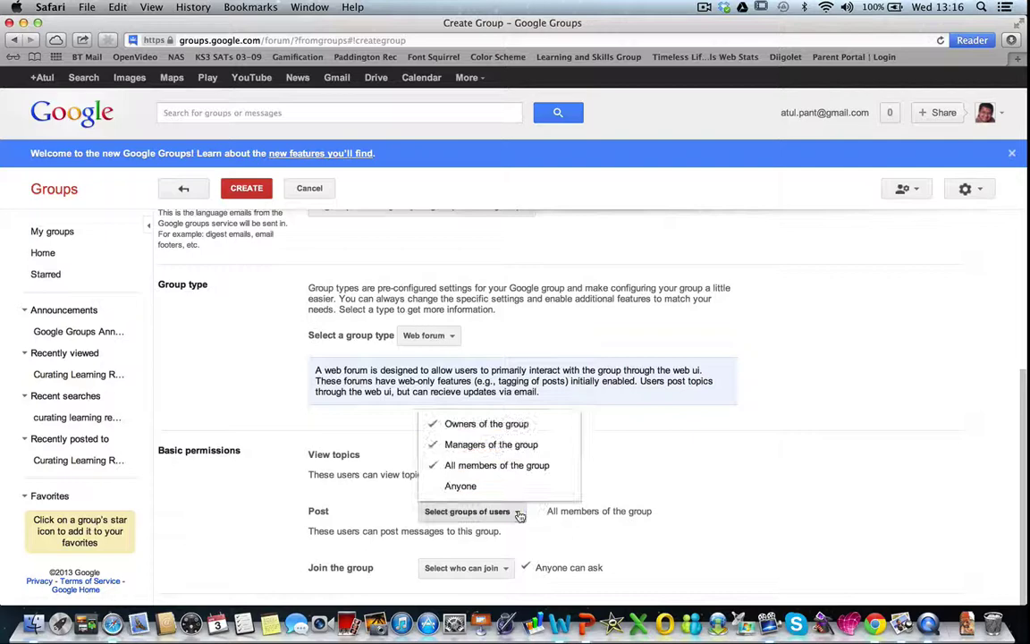
{"action": "left_click", "coordinate": [556, 559]}
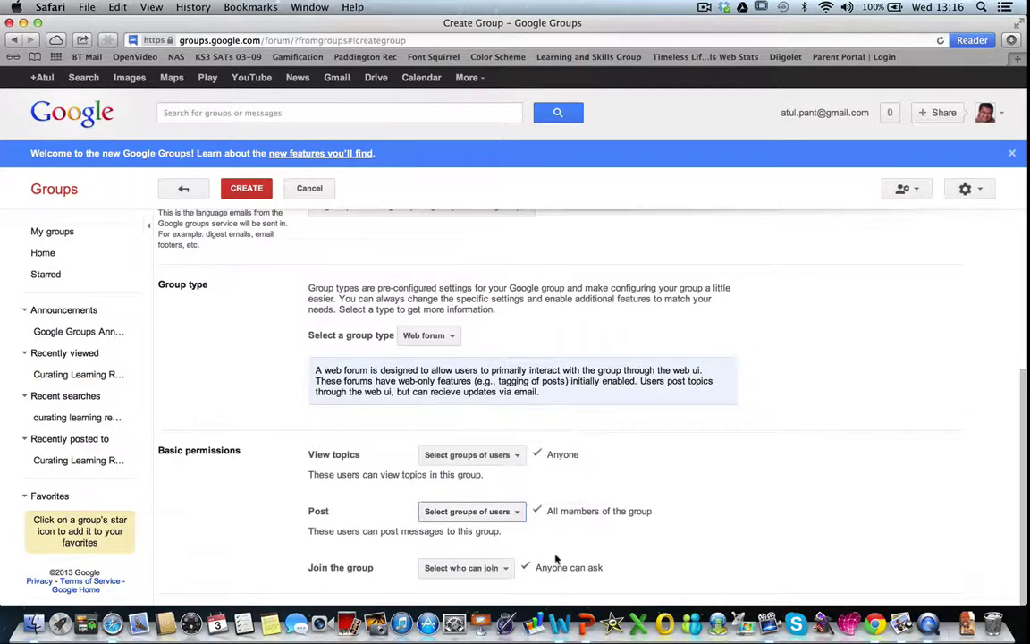
{"action": "left_click", "coordinate": [504, 568]}
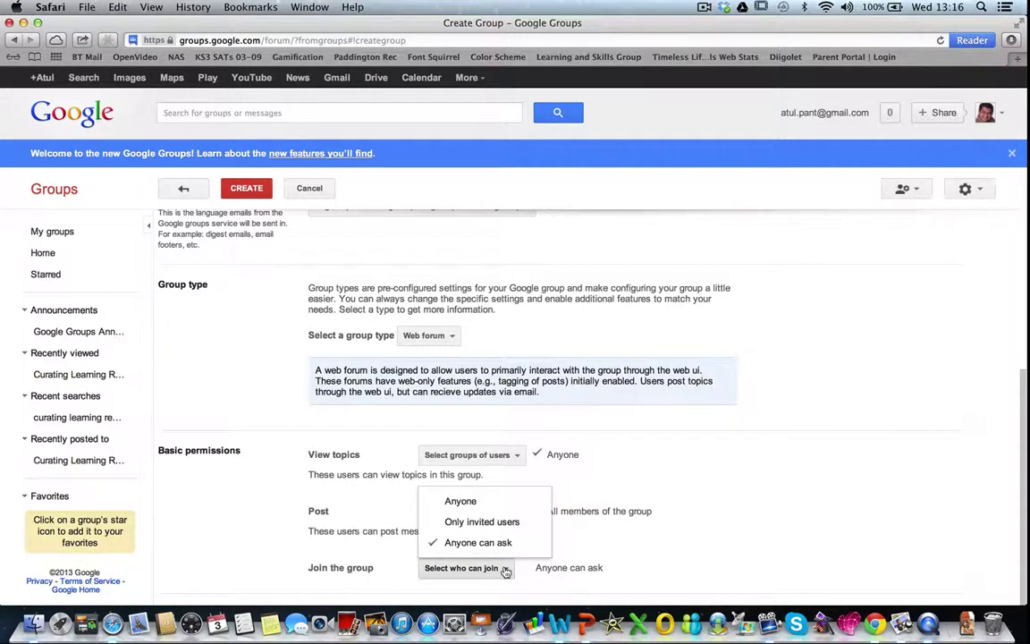
{"action": "left_click", "coordinate": [736, 556]}
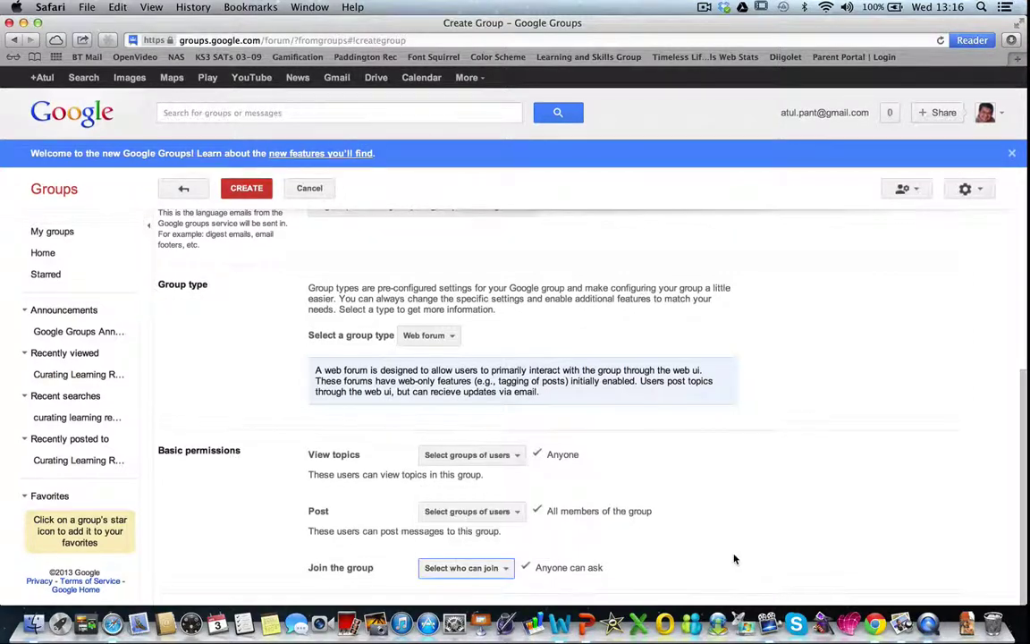
Step: Create the group, passing the CAPTCHA verification on the second attempt
{"action": "left_click", "coordinate": [246, 188]}
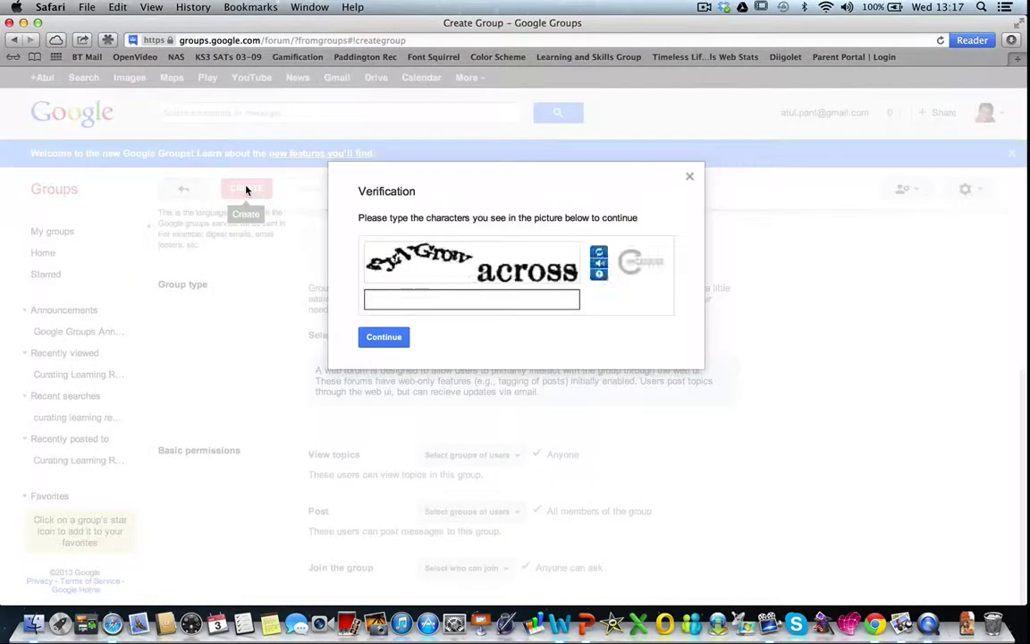
{"action": "type", "text": "sever"}
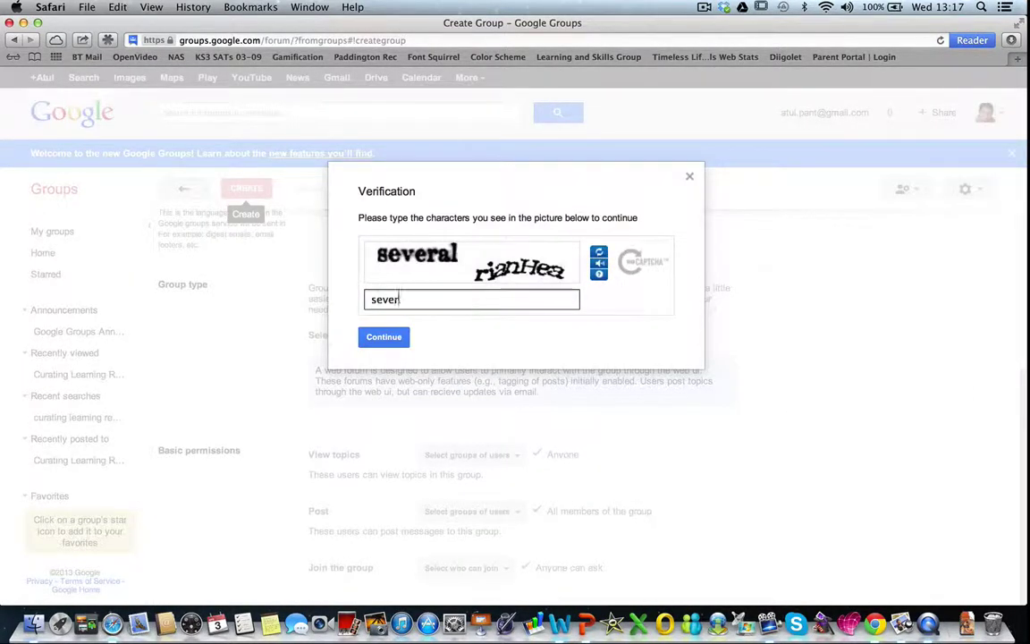
{"action": "type", "text": "al rianHez"}
{"action": "left_click", "coordinate": [387, 342]}
{"action": "type", "text": "mpaysi"}
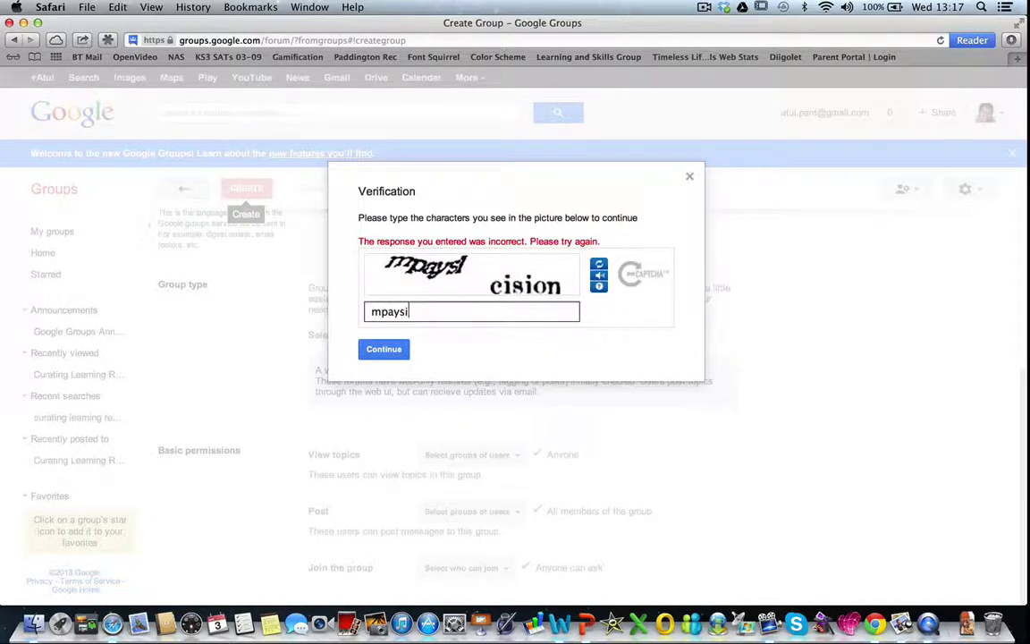
{"action": "type", "text": "cision"}
{"action": "left_click", "coordinate": [372, 354]}
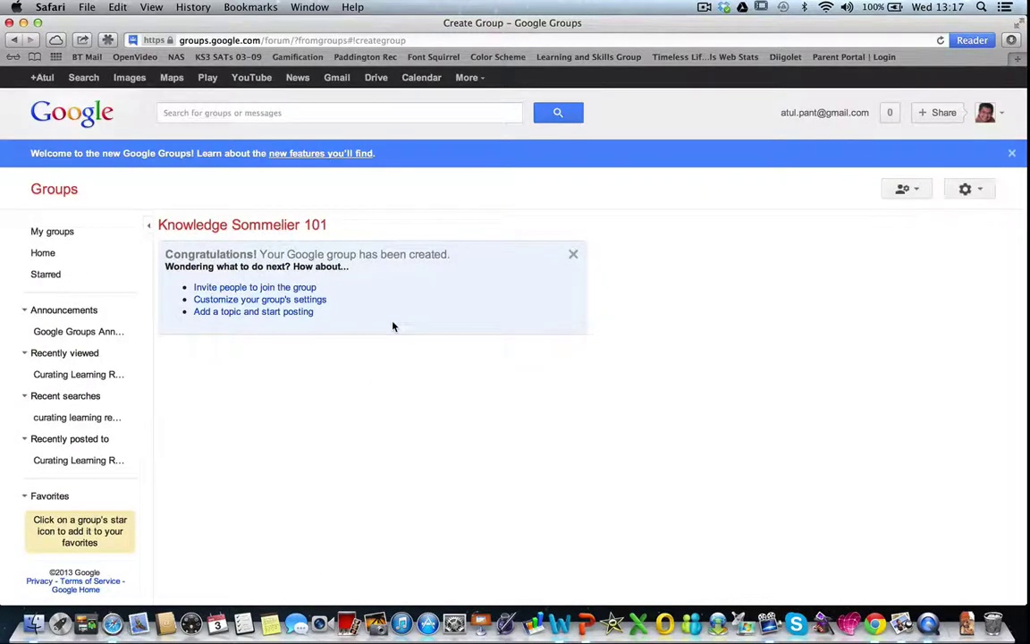
{"action": "left_click", "coordinate": [295, 313]}
{"action": "type", "text": "This is a test post.This is a test post.test"}
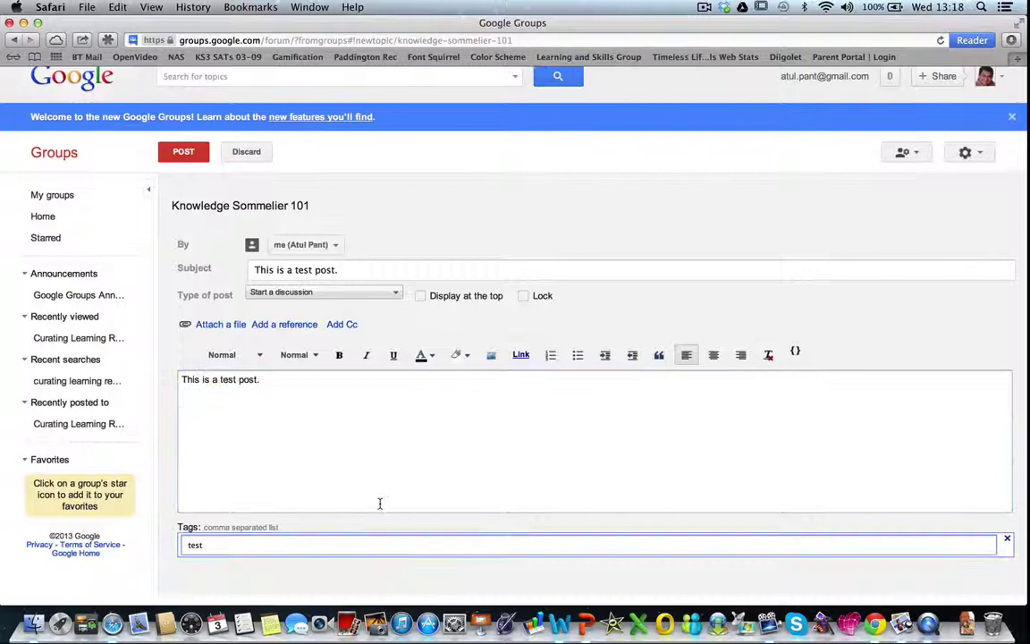
{"action": "left_click", "coordinate": [520, 354]}
{"action": "type", "text": "www.facebook.com/lifeskills"}
{"action": "key", "text": "Return"}
{"action": "left_click", "coordinate": [183, 151]}
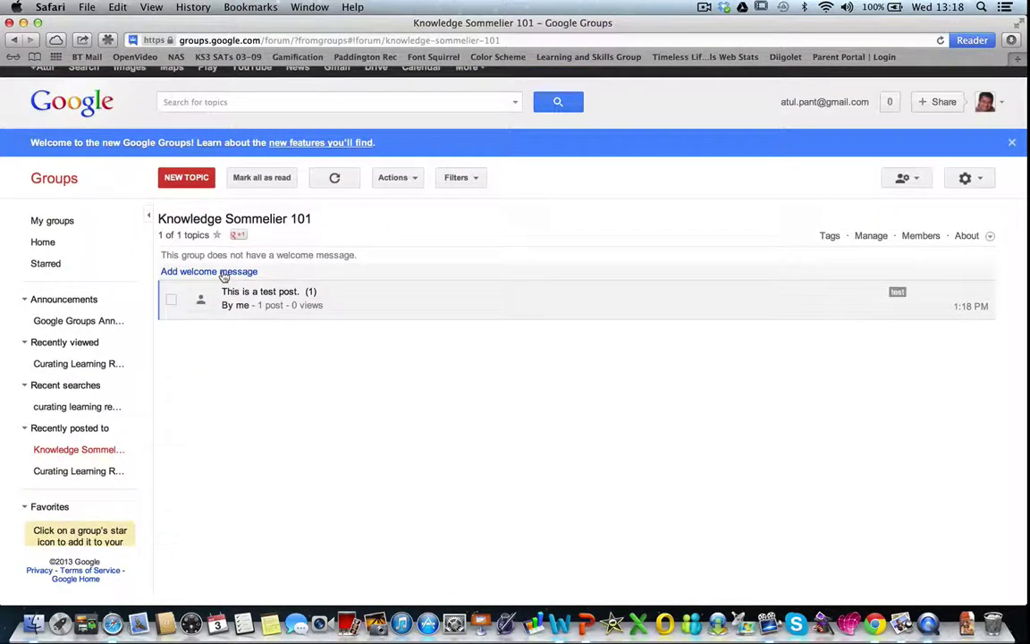
{"action": "left_click", "coordinate": [456, 188]}
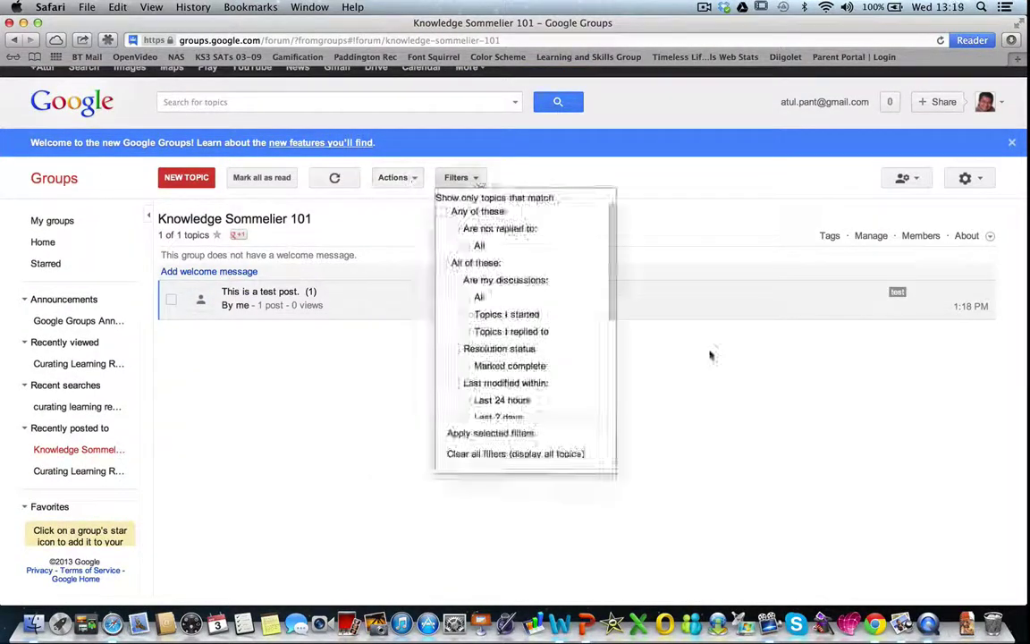
{"action": "left_click", "coordinate": [971, 188]}
{"action": "left_click", "coordinate": [351, 309]}
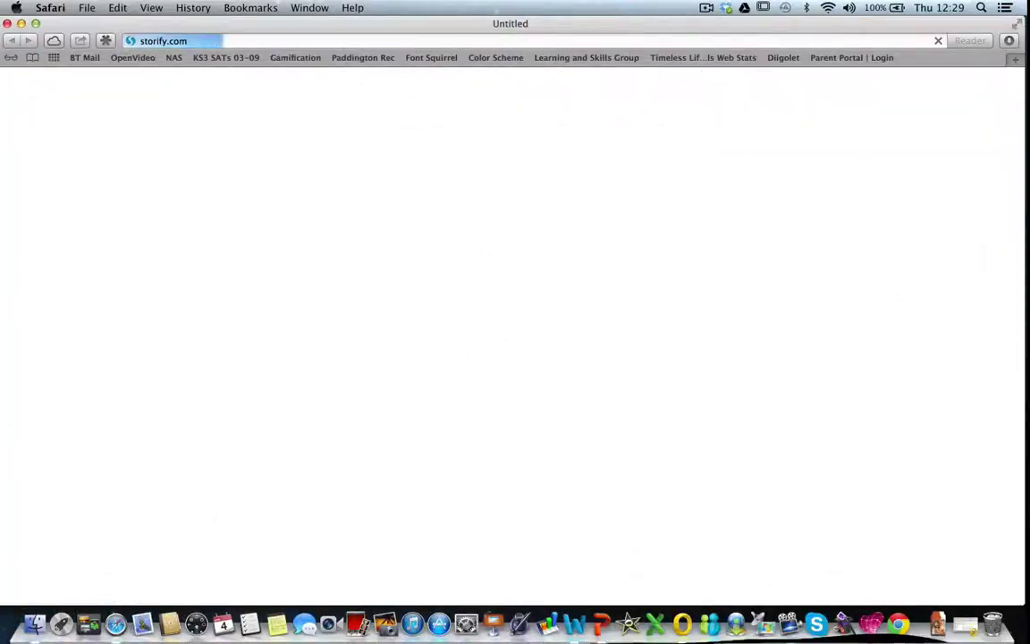
Step: Load storify.com from Safari's address bar
{"action": "key", "text": "Return"}
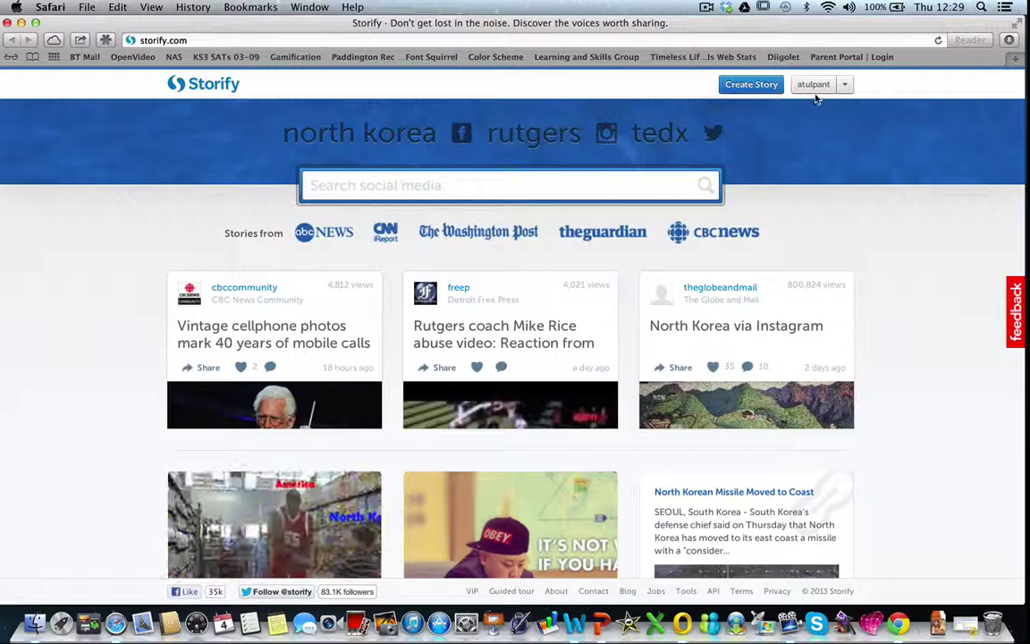
Step: Create story 'Financial Literacy for K-12' with its curated-resources description, then clear the media search field
{"action": "left_click", "coordinate": [744, 87]}
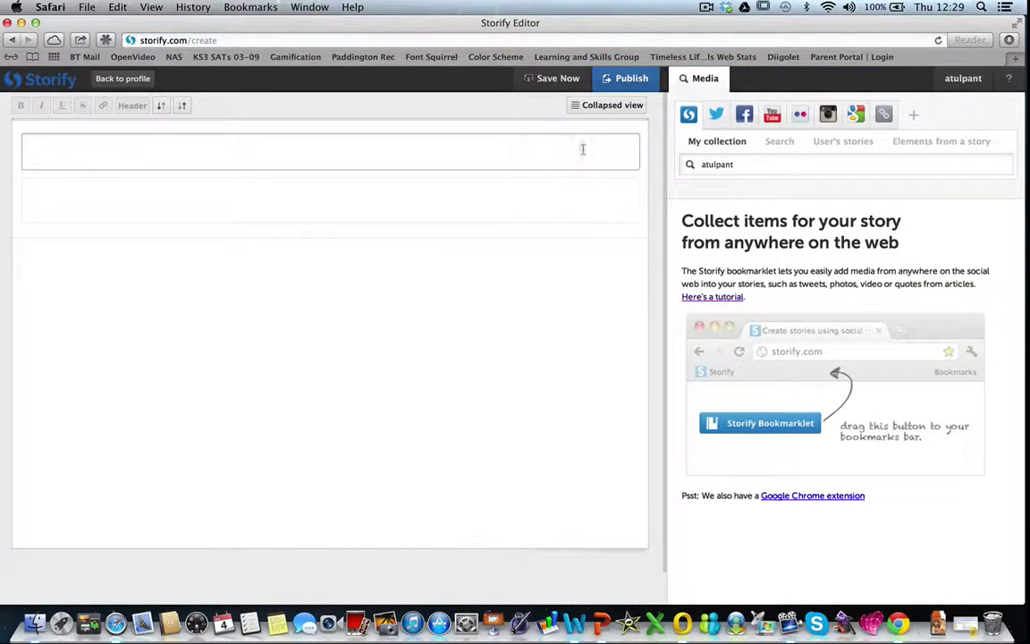
{"action": "type", "text": "Financial Liter"}
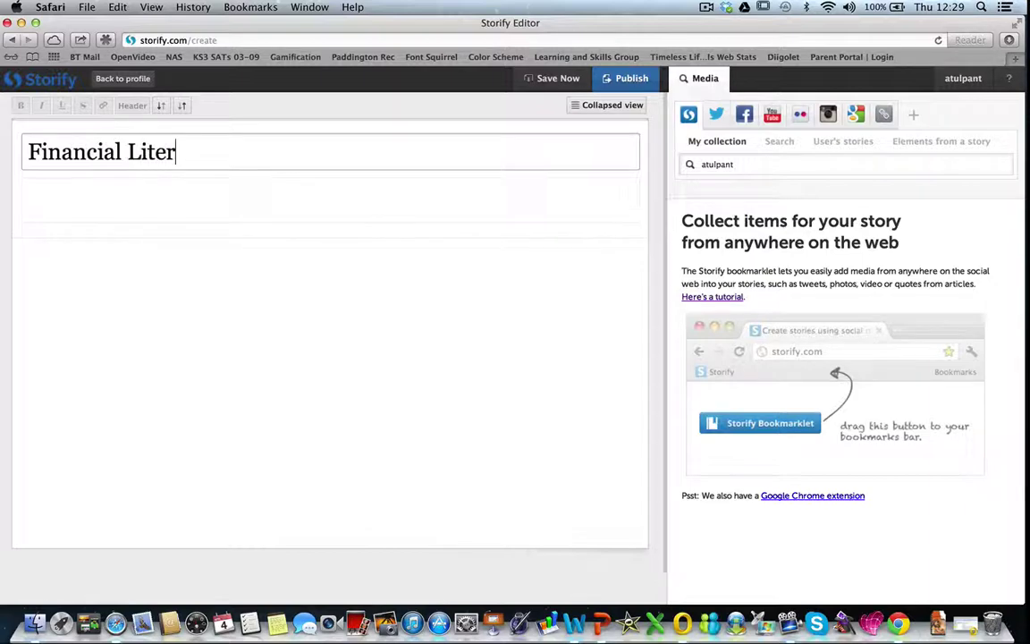
{"action": "type", "text": "acy for K-12"}
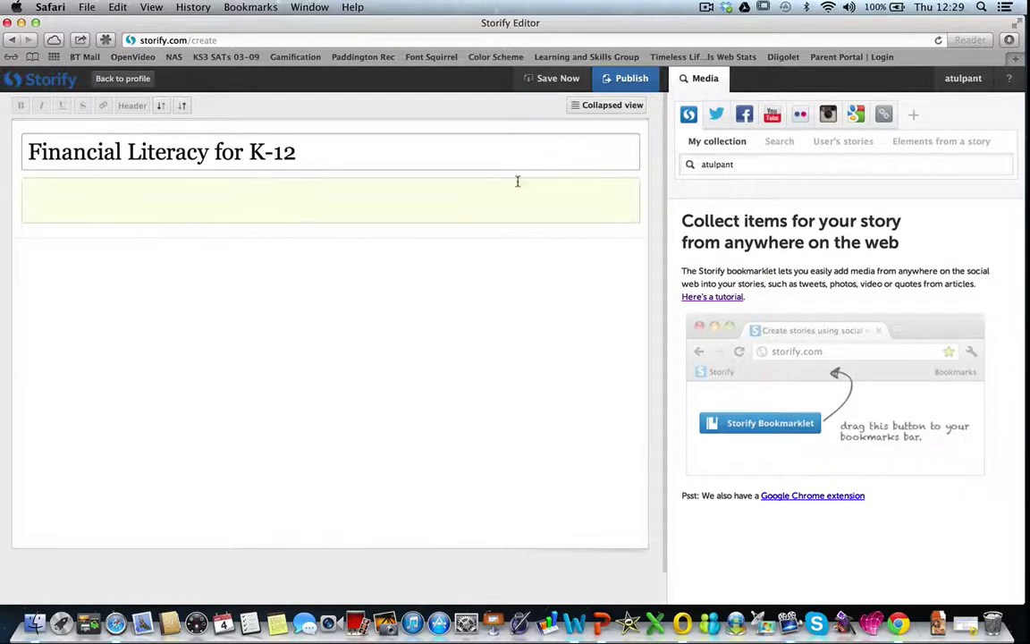
{"action": "left_click", "coordinate": [464, 212]}
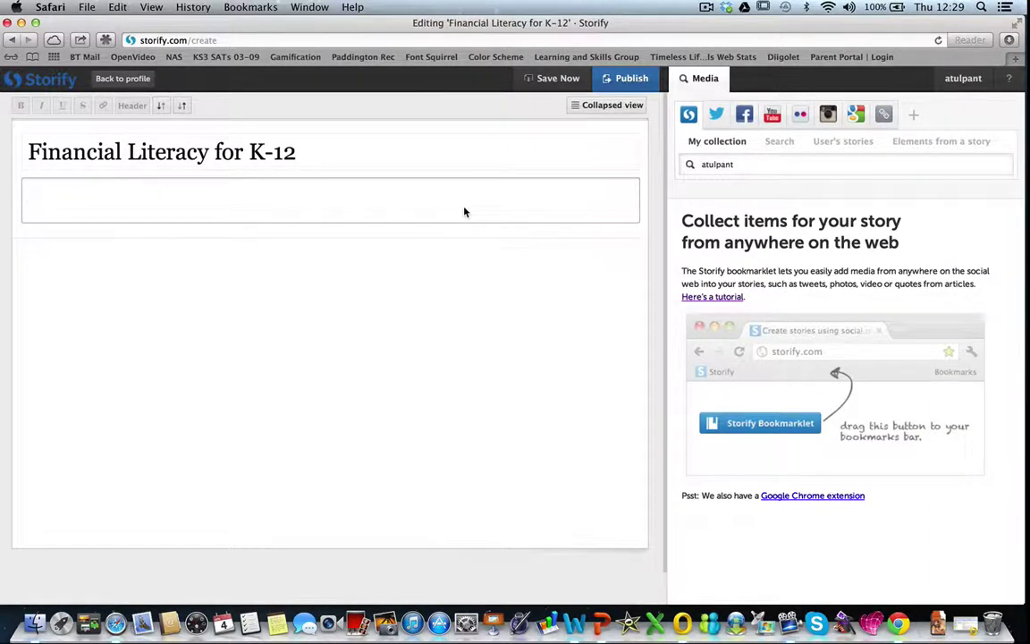
{"action": "type", "text": "Curated learning resources on financial literacy for K-12"}
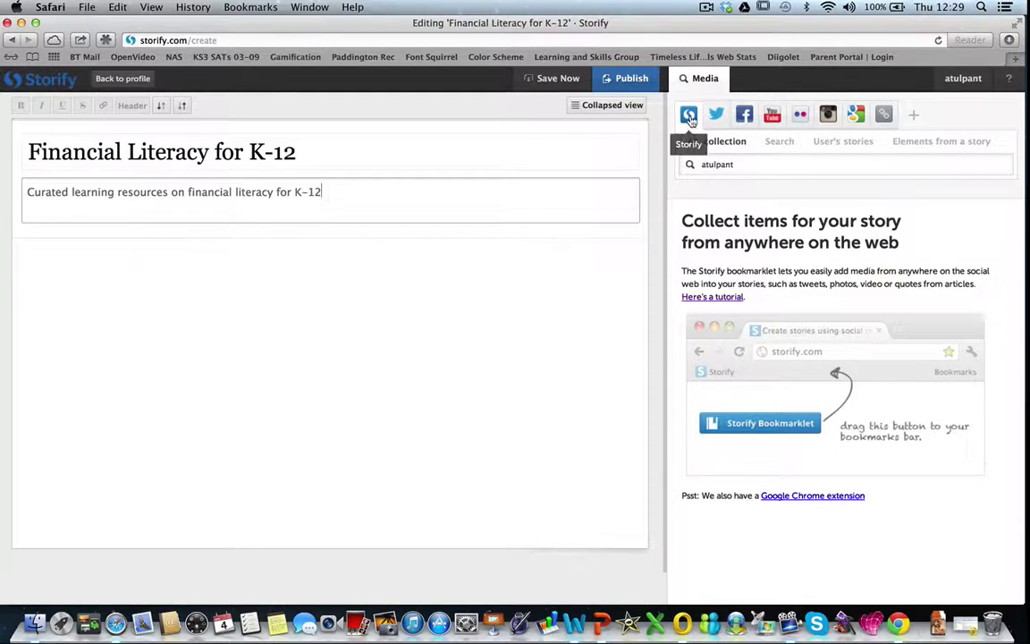
{"action": "left_click", "coordinate": [746, 164]}
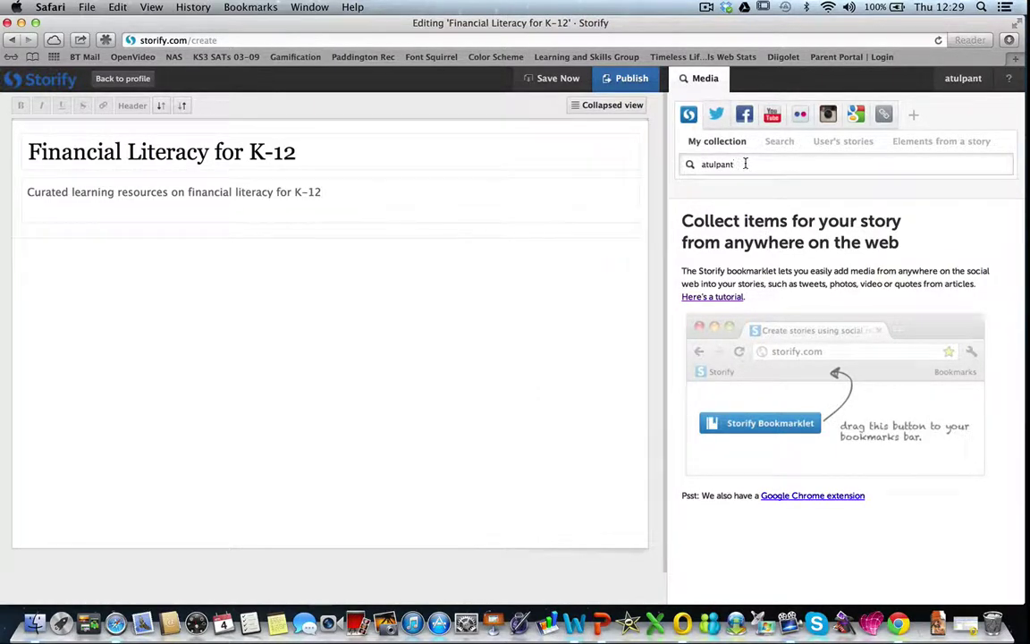
{"action": "key", "text": "BackSpace"}
{"action": "key", "text": "BackSpace"}
{"action": "key", "text": "BackSpace"}
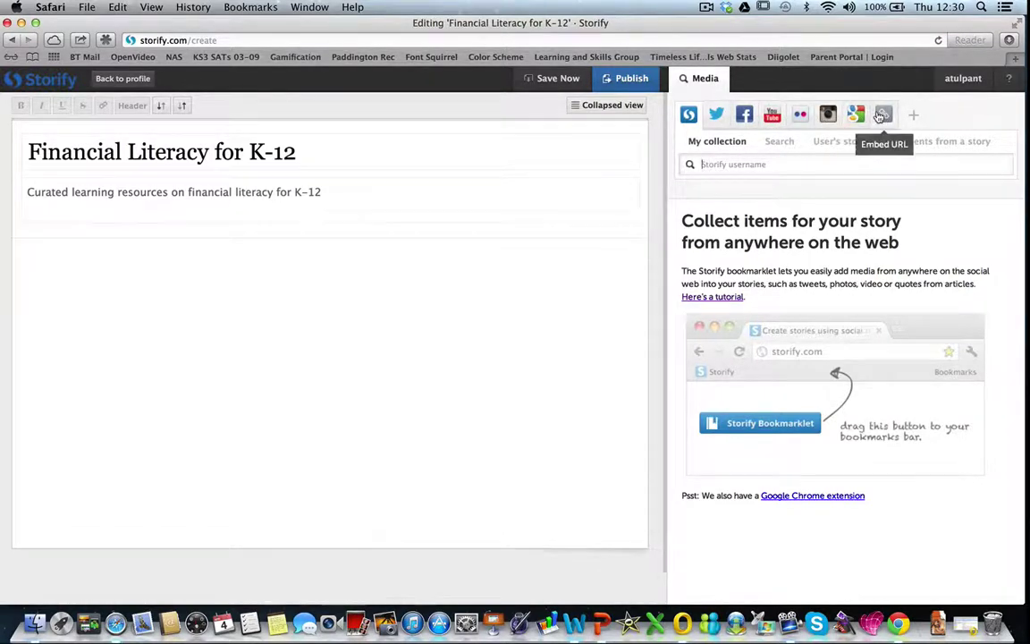
{"action": "left_click_drag", "start_coordinate": [884, 114], "coordinate": [240, 80]}
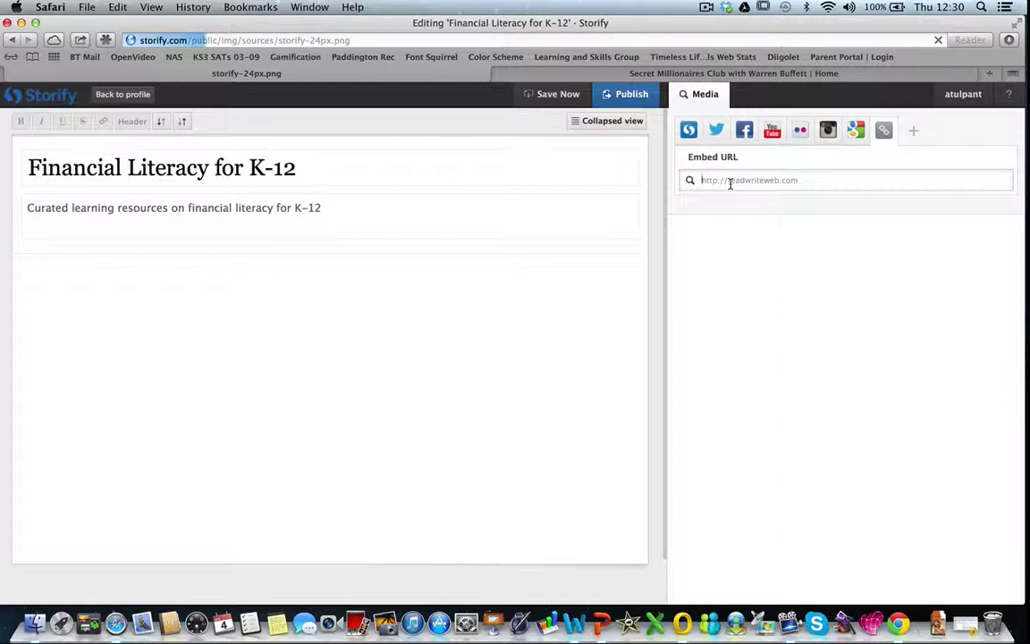
{"action": "type", "text": "http://www.smckids.com"}
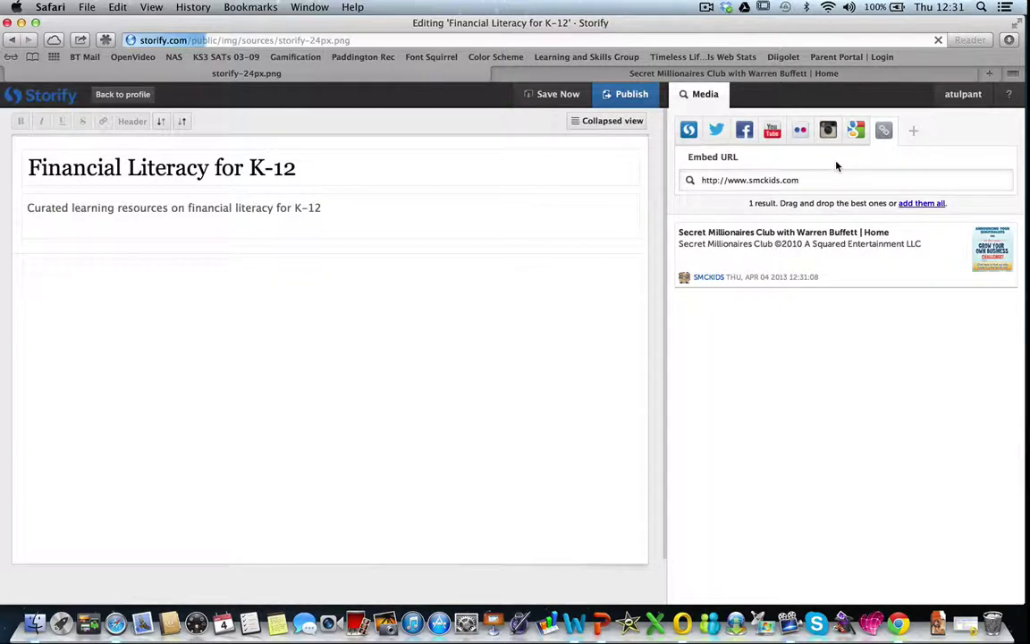
{"action": "left_click_drag", "start_coordinate": [839, 271], "coordinate": [301, 333]}
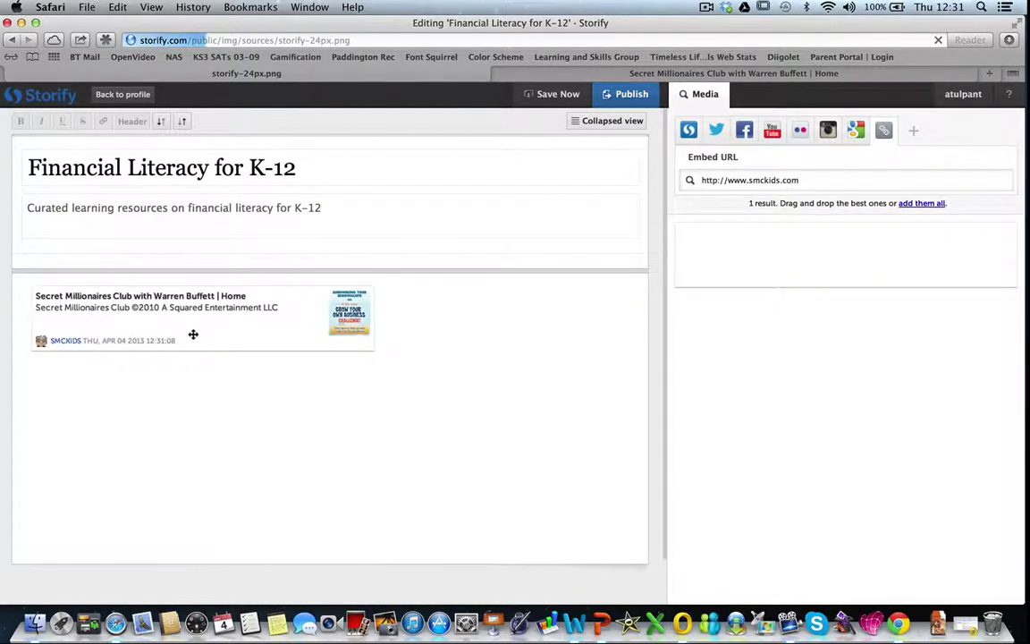
Step: Embed the Robert Kiyosaki Assets vs Liabilities YouTube video into the story
{"action": "key", "text": "super+z"}
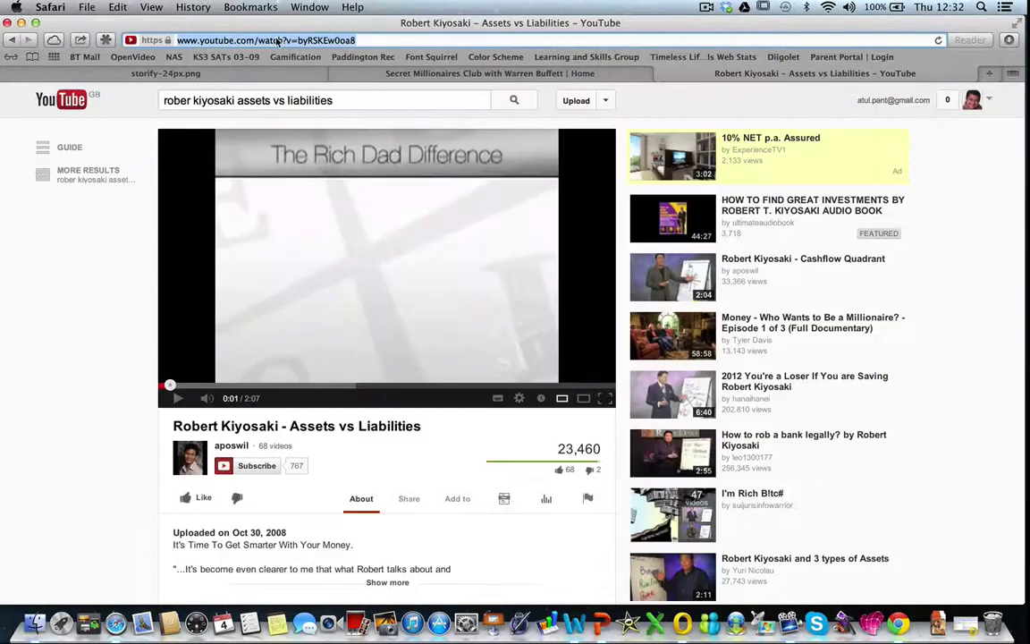
{"action": "left_click", "coordinate": [224, 71]}
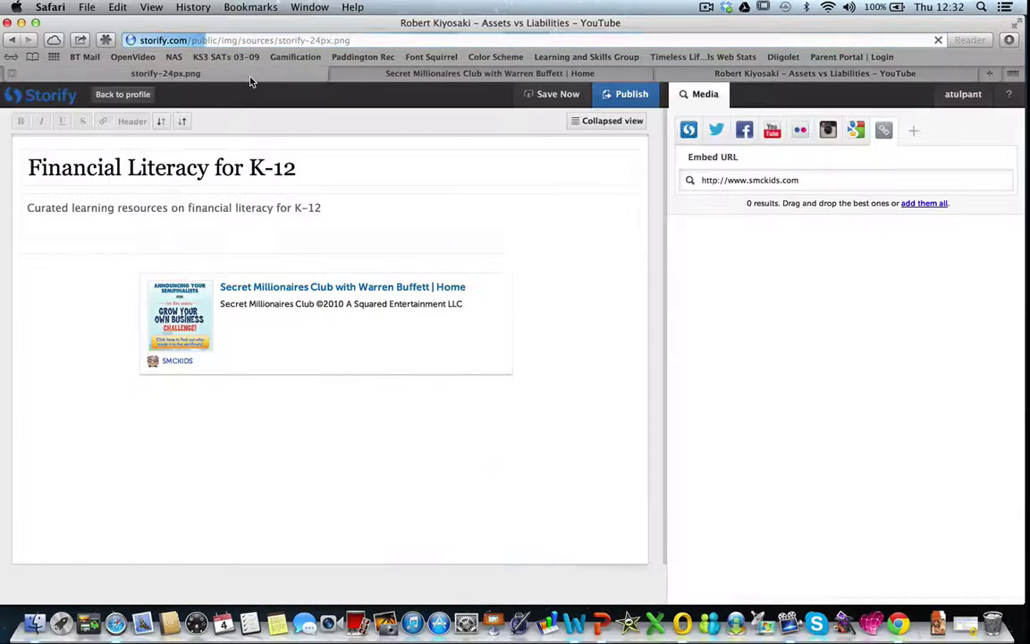
{"action": "triple_click", "coordinate": [790, 182]}
{"action": "type", "text": "https://www.youtube.com/watch?v=byRSKEw0oa8"}
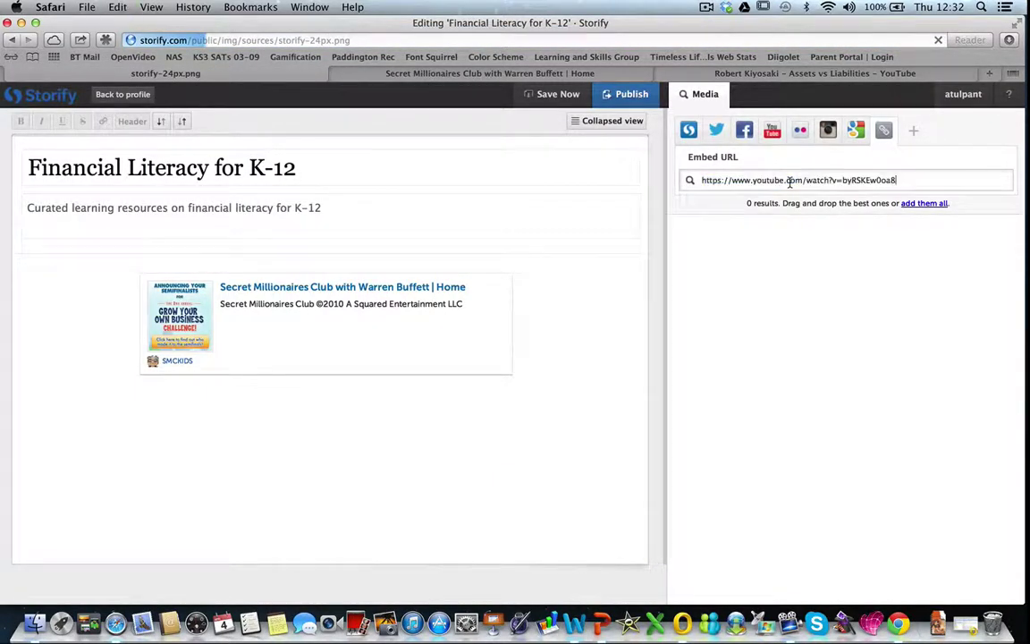
{"action": "key", "text": "Return"}
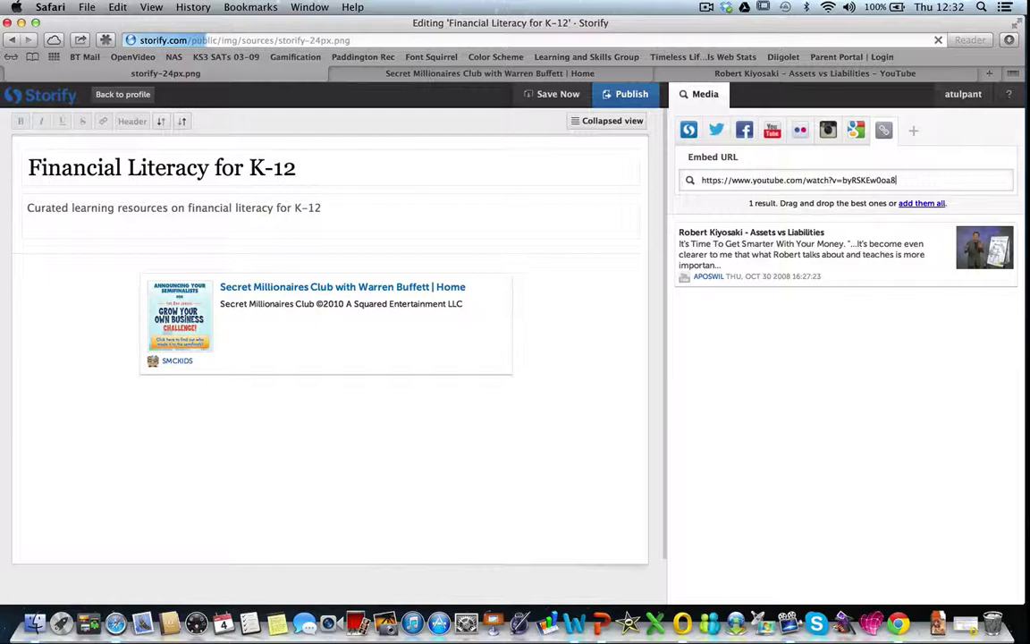
{"action": "left_click_drag", "start_coordinate": [866, 239], "coordinate": [357, 432]}
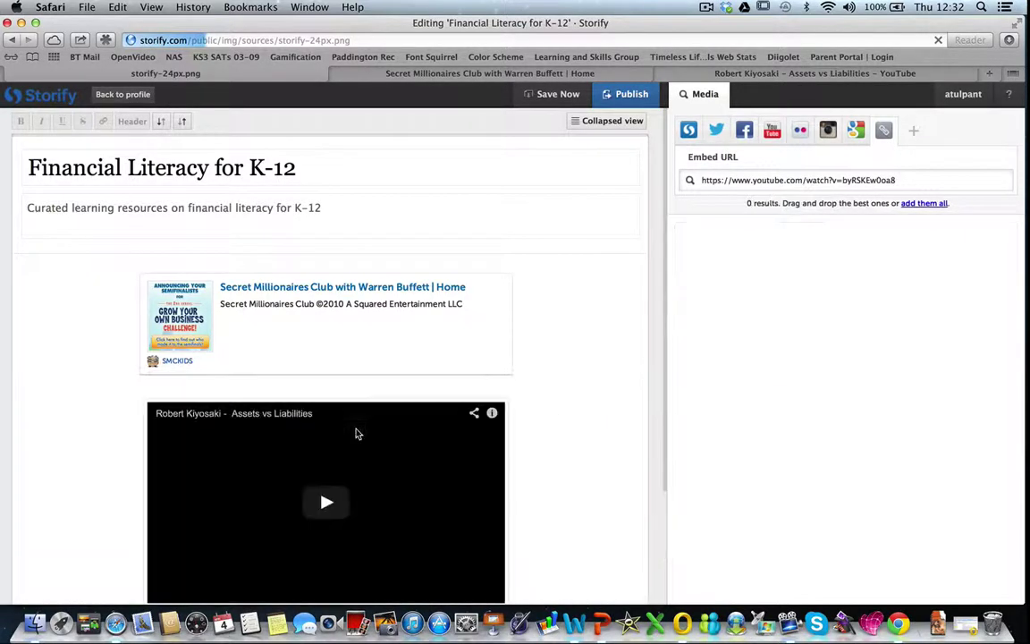
Step: Copy the Learning Markets compound interest article URL and embed its card below the video
{"action": "scroll", "coordinate": [605, 444], "scroll_direction": "down", "scroll_amount": 3}
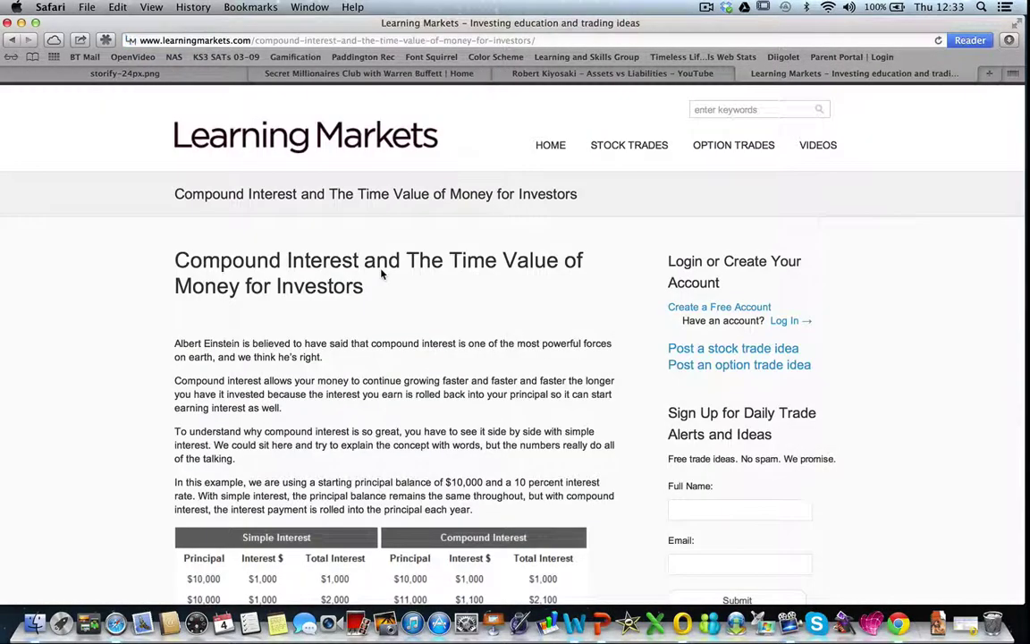
{"action": "scroll", "coordinate": [25, 449], "scroll_direction": "down", "scroll_amount": 8}
{"action": "scroll", "coordinate": [25, 449], "scroll_direction": "down", "scroll_amount": 10}
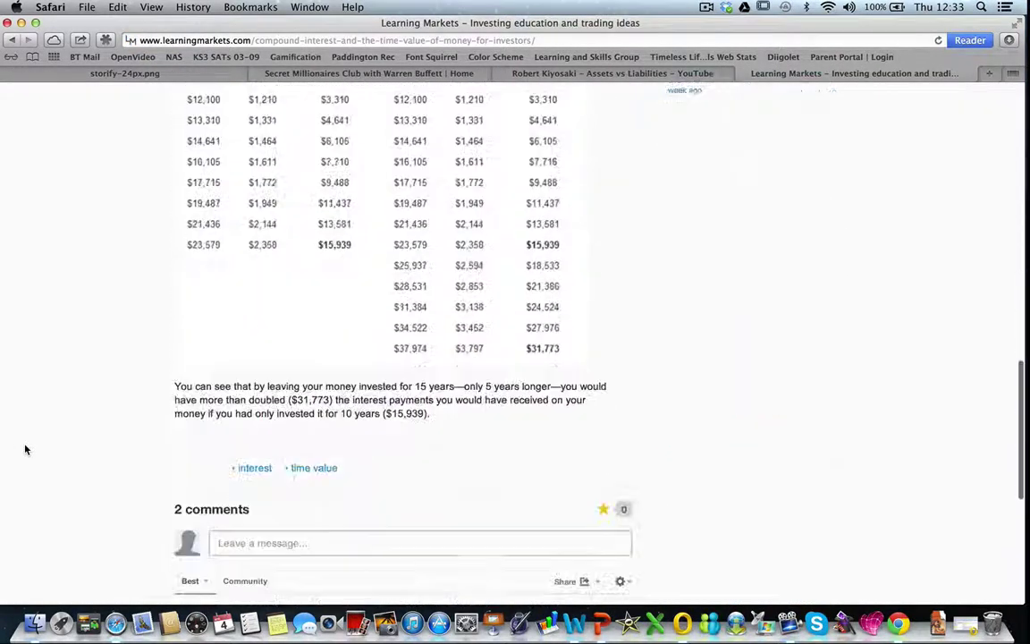
{"action": "scroll", "coordinate": [25, 449], "scroll_direction": "down", "scroll_amount": 3}
{"action": "key", "text": "Home"}
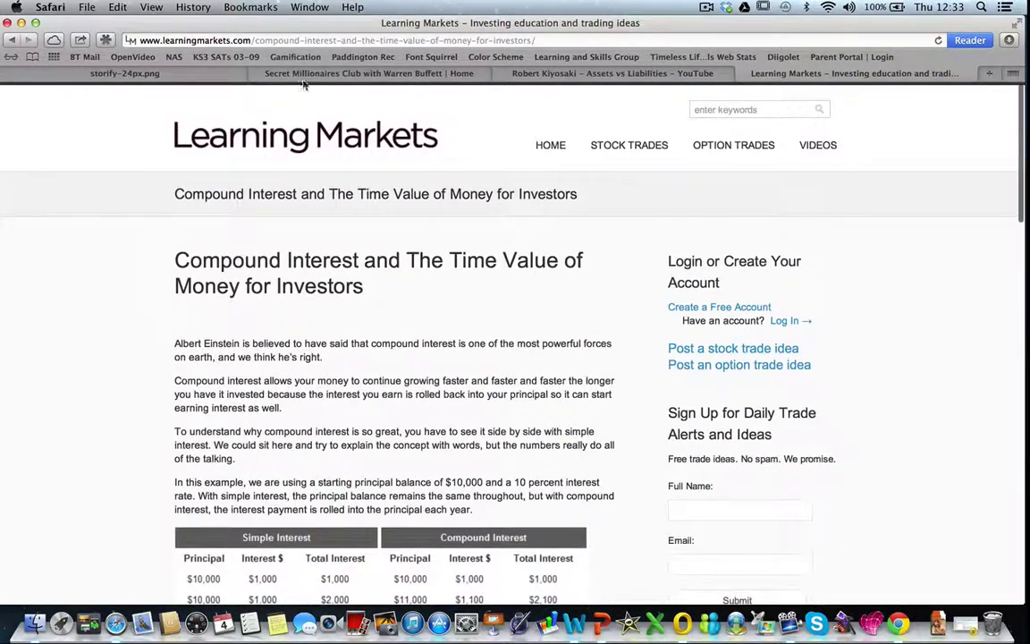
{"action": "left_click", "coordinate": [281, 40]}
{"action": "key", "text": "BackSpace"}
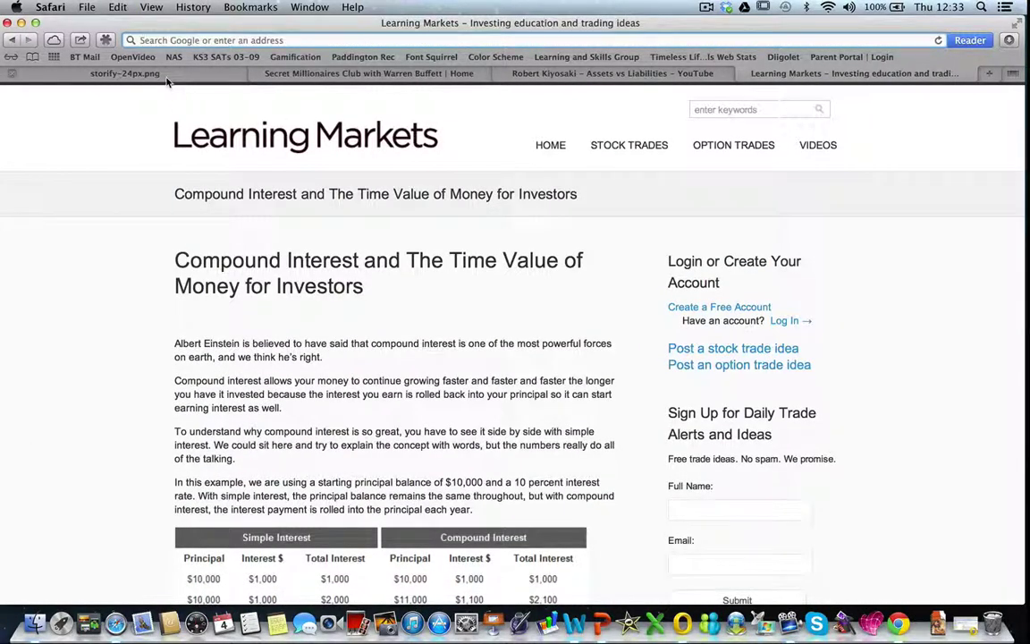
{"action": "left_click", "coordinate": [174, 72]}
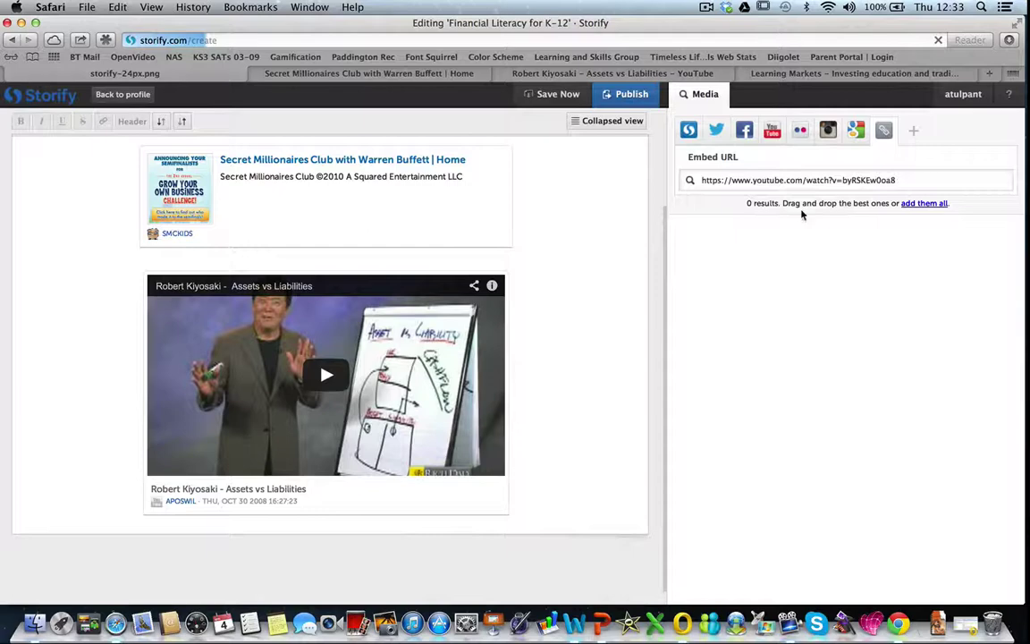
{"action": "triple_click", "coordinate": [828, 180]}
{"action": "key", "text": "super+v"}
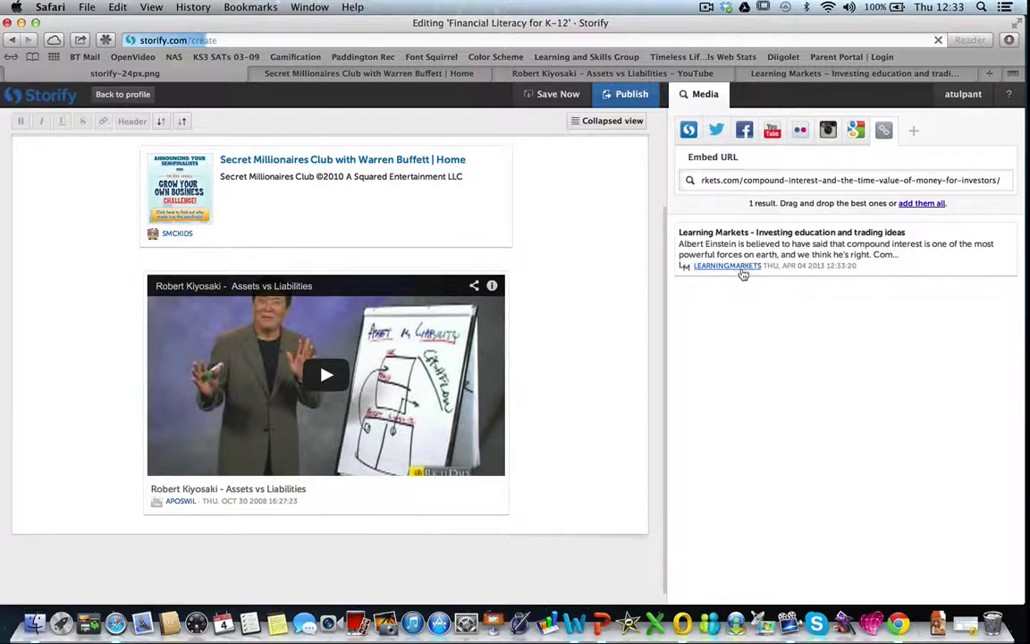
{"action": "left_click_drag", "start_coordinate": [783, 248], "coordinate": [283, 569]}
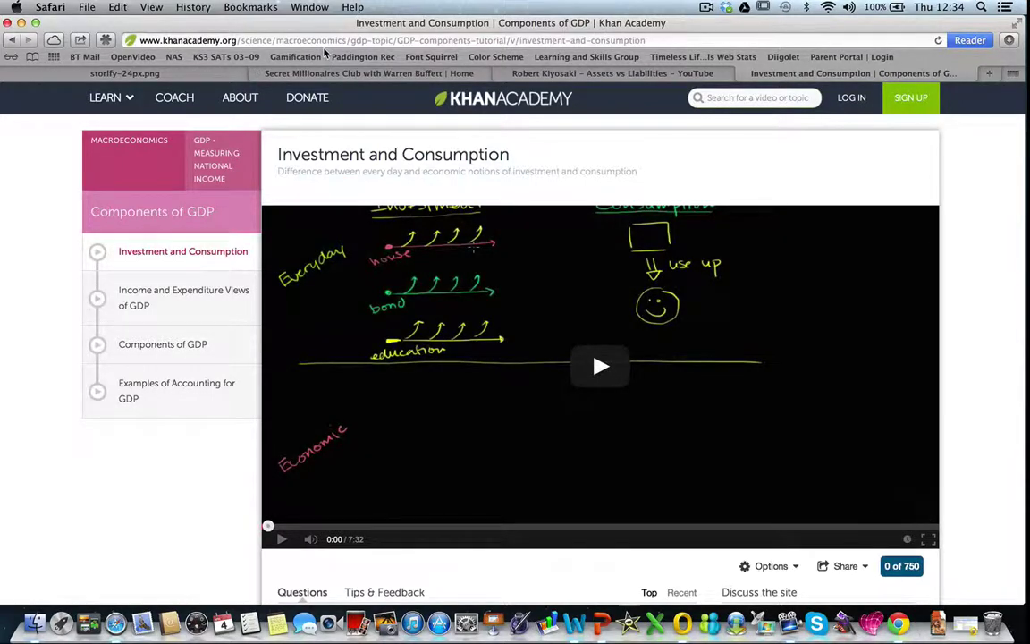
Step: Embed the Khan Academy Investment and Consumption video and switch the story to Collapsed view
{"action": "left_click", "coordinate": [331, 40]}
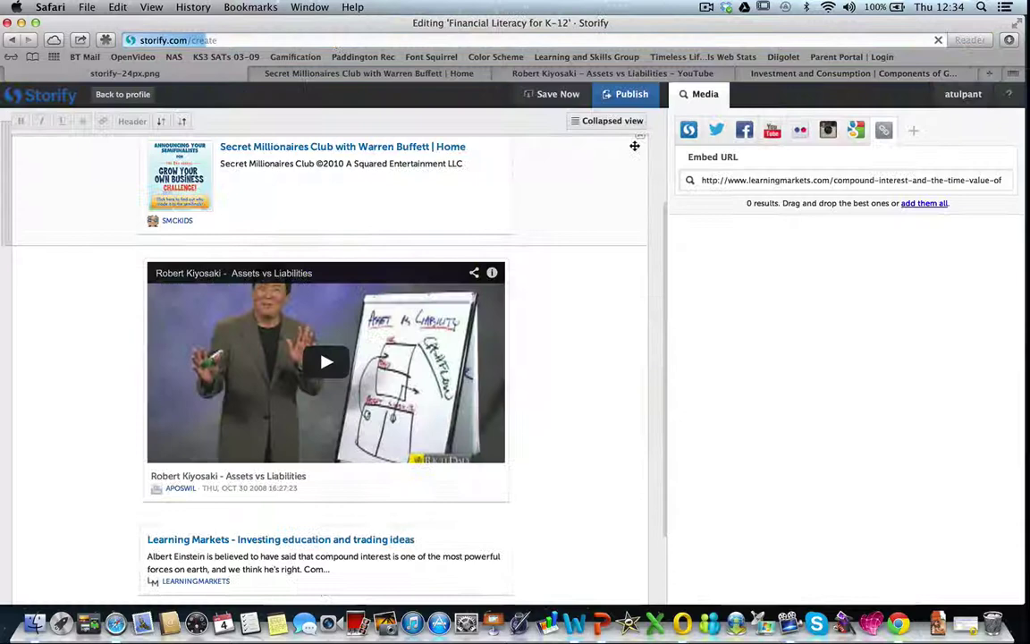
{"action": "key", "text": "super+v"}
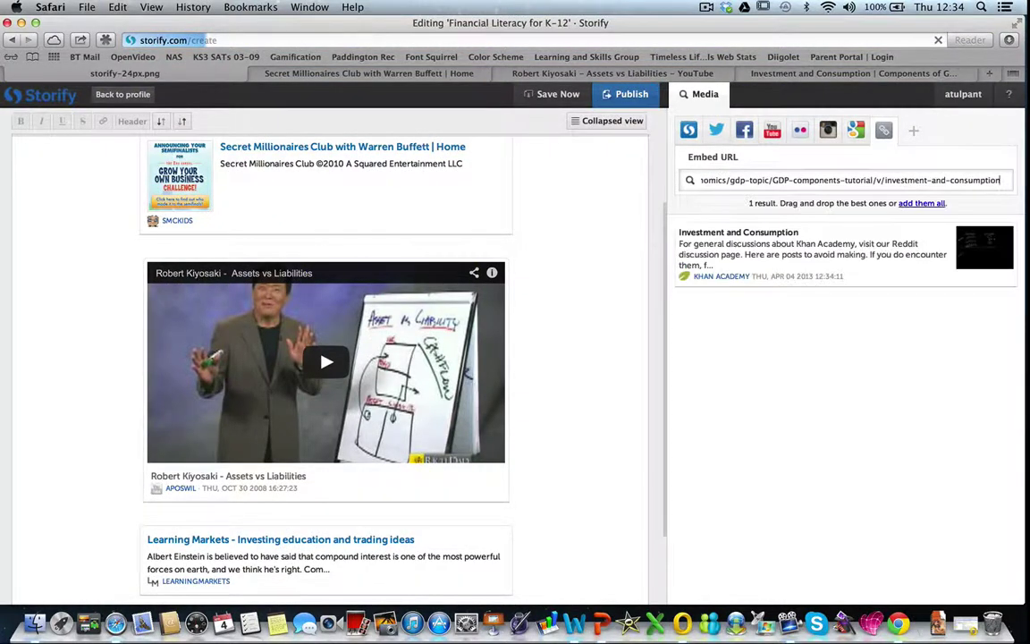
{"action": "scroll", "coordinate": [577, 464], "scroll_direction": "down", "scroll_amount": 3}
{"action": "left_click_drag", "start_coordinate": [752, 264], "coordinate": [259, 440]}
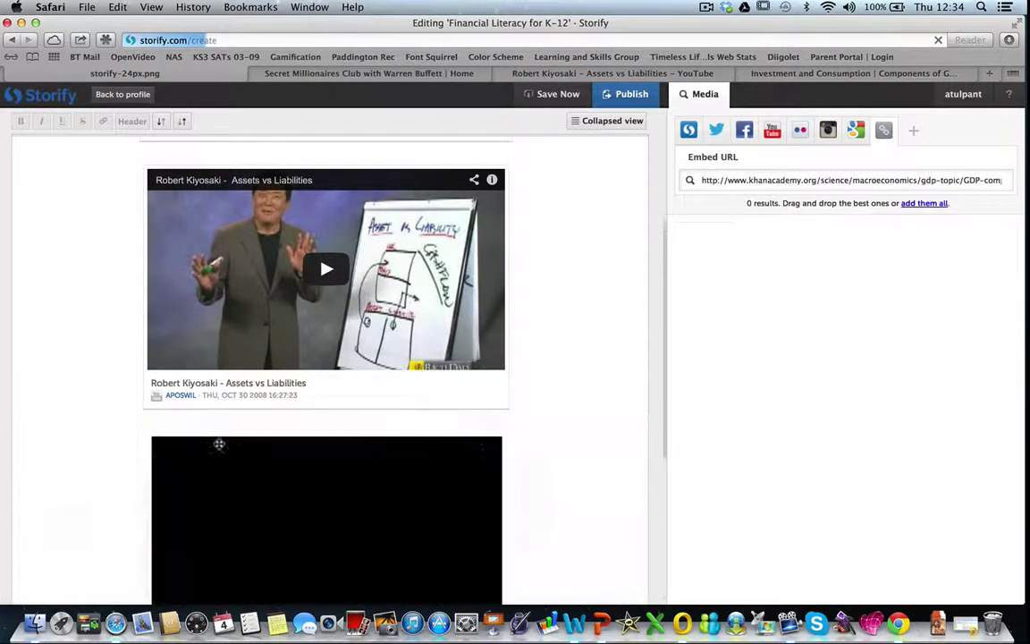
{"action": "scroll", "coordinate": [562, 523], "scroll_direction": "down", "scroll_amount": 3}
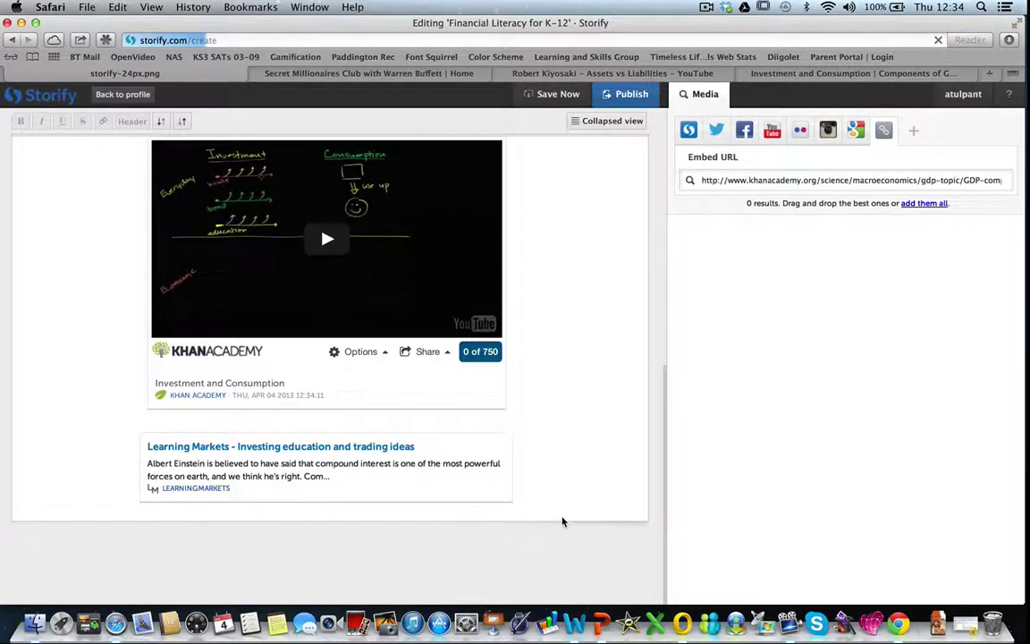
{"action": "scroll", "coordinate": [561, 522], "scroll_direction": "up", "scroll_amount": 10}
{"action": "scroll", "coordinate": [560, 520], "scroll_direction": "up", "scroll_amount": 3}
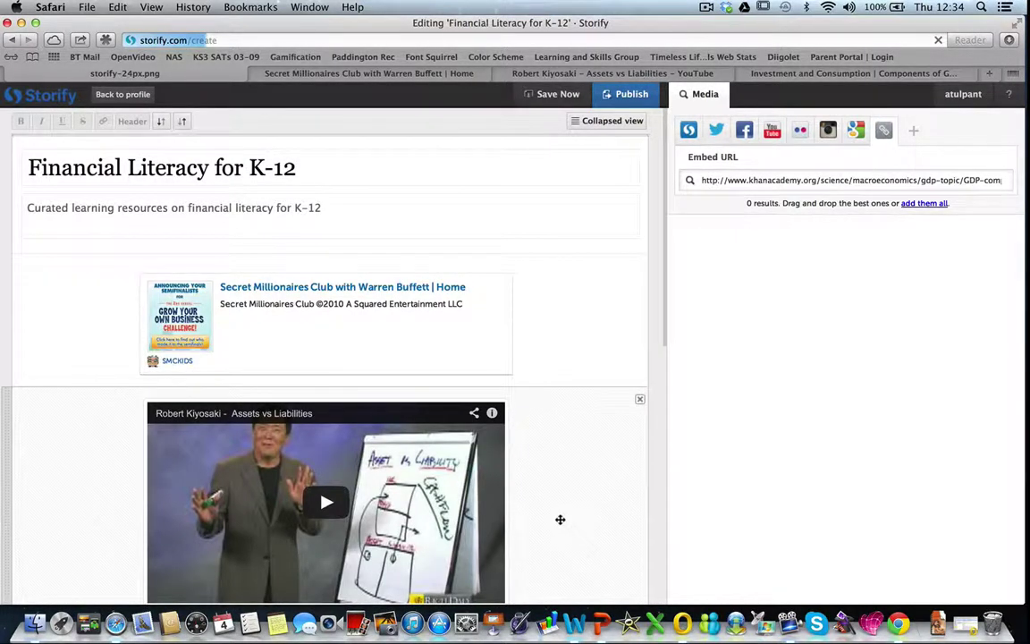
{"action": "left_click", "coordinate": [582, 122]}
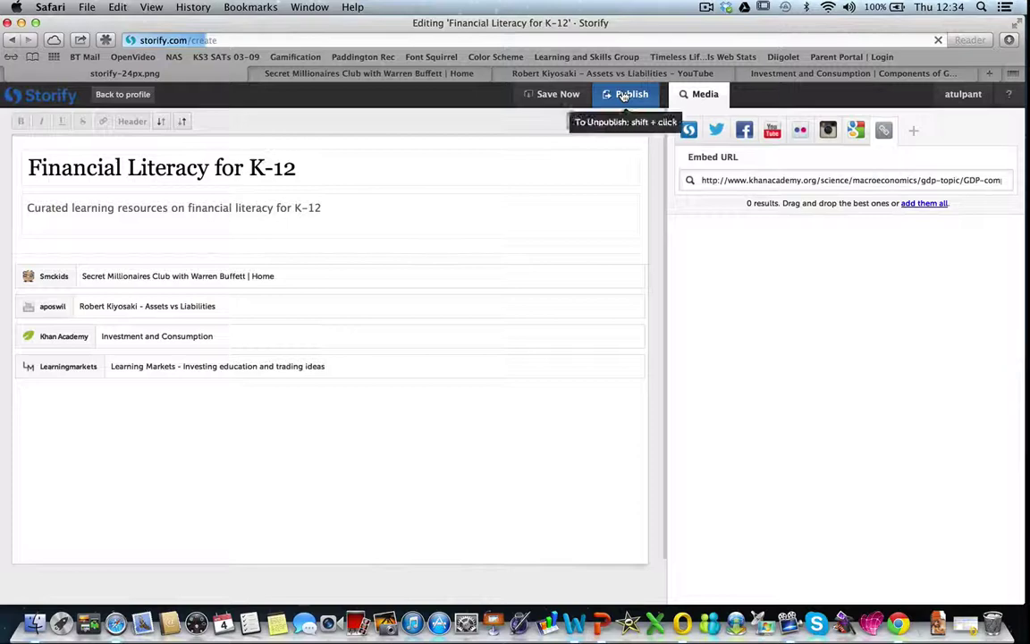
Step: Save and publish the story, then scroll through its public page
{"action": "left_click", "coordinate": [562, 99]}
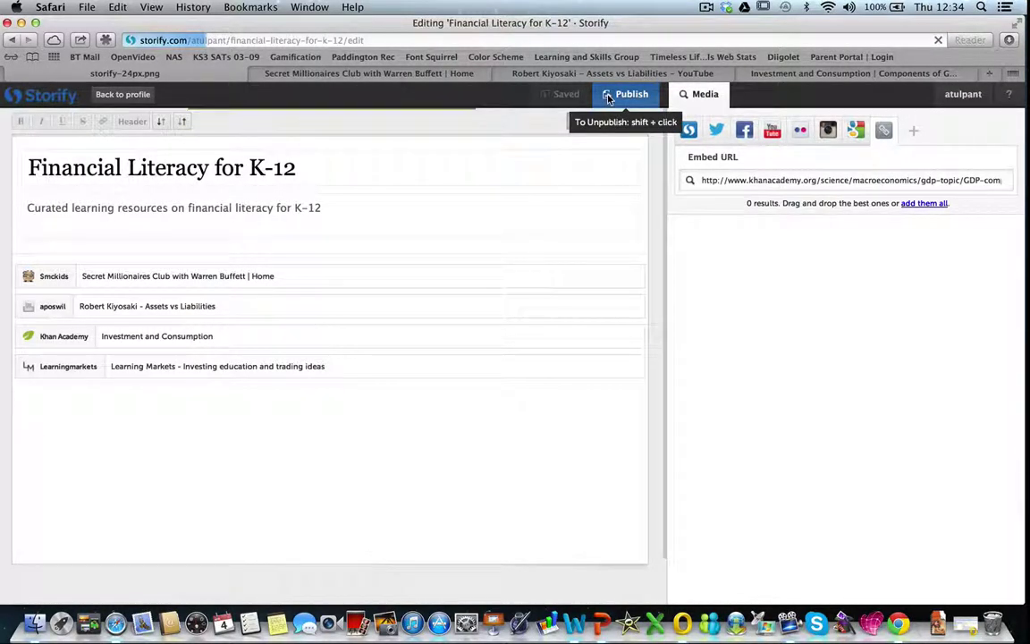
{"action": "left_click", "coordinate": [609, 97]}
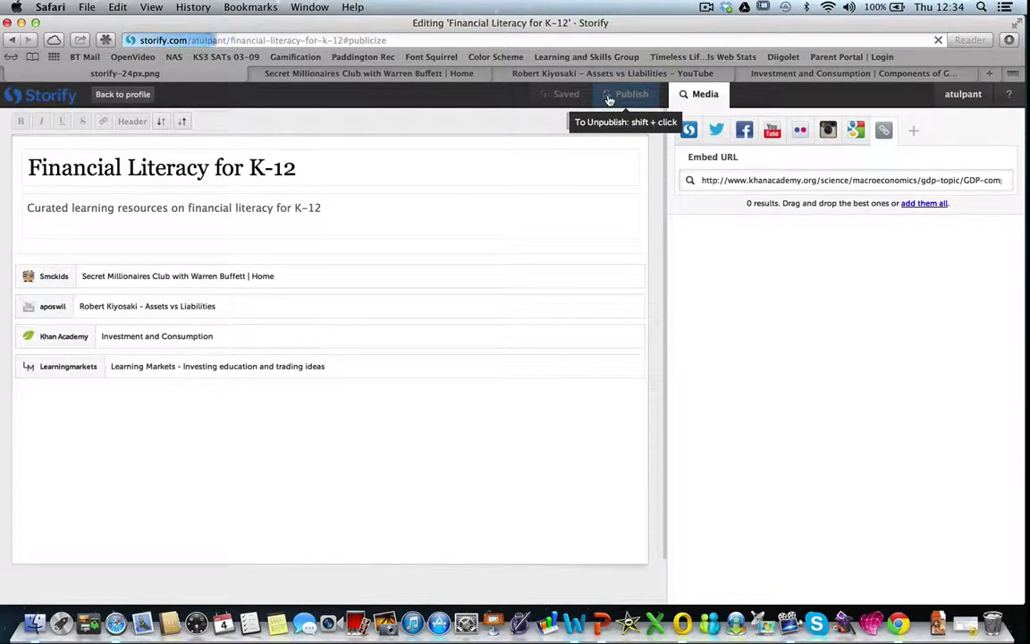
{"action": "scroll", "coordinate": [730, 531], "scroll_direction": "down", "scroll_amount": 5}
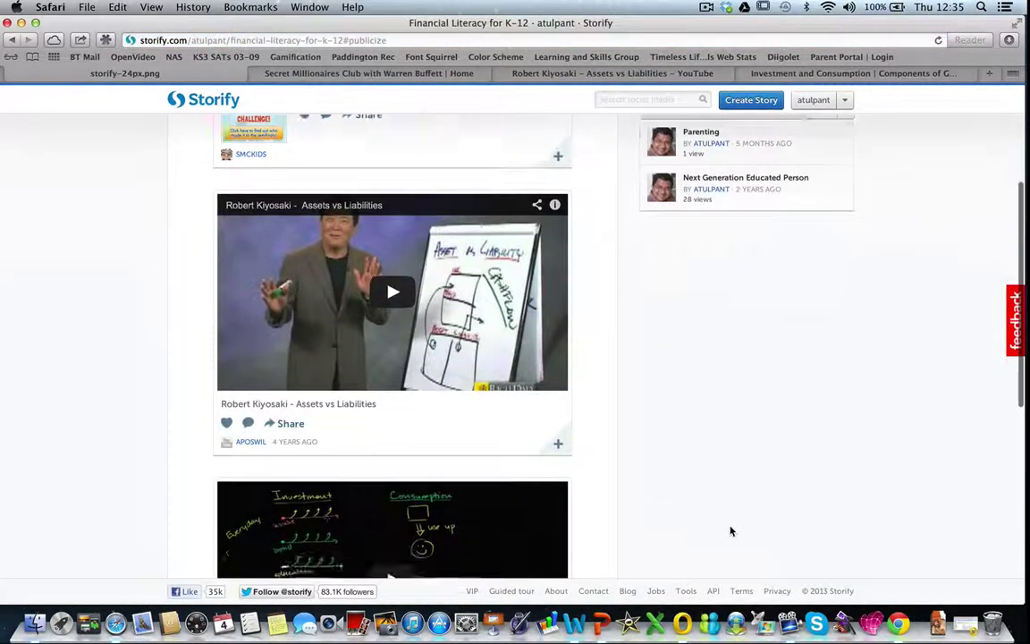
{"action": "scroll", "coordinate": [730, 531], "scroll_direction": "down", "scroll_amount": 5}
{"action": "scroll", "coordinate": [731, 531], "scroll_direction": "down", "scroll_amount": 5}
{"action": "scroll", "coordinate": [731, 531], "scroll_direction": "down", "scroll_amount": 3}
{"action": "scroll", "coordinate": [731, 531], "scroll_direction": "up", "scroll_amount": 7}
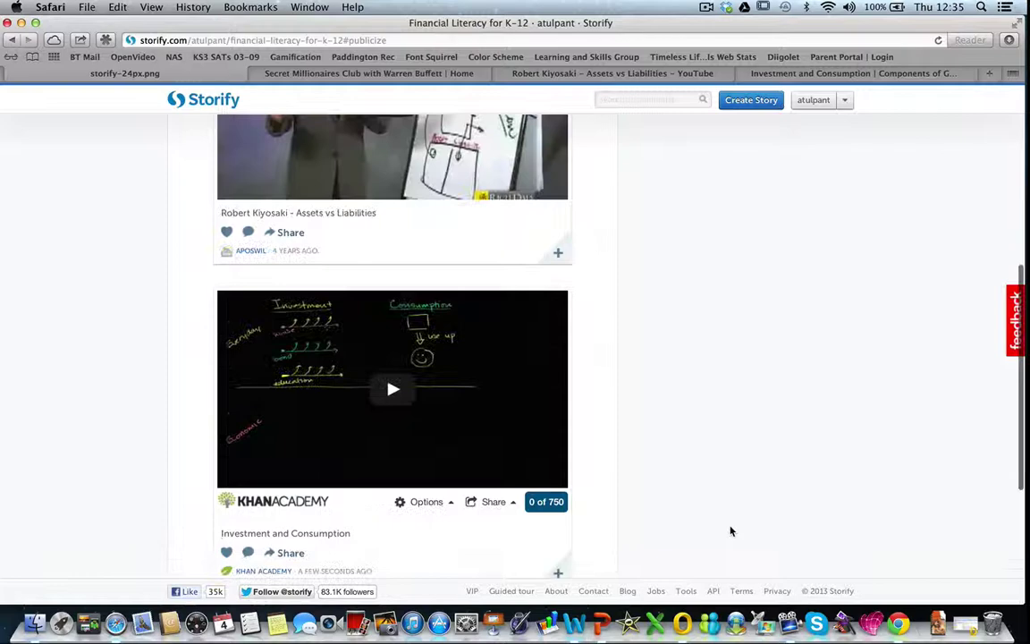
{"action": "scroll", "coordinate": [731, 532], "scroll_direction": "up", "scroll_amount": 10}
{"action": "scroll", "coordinate": [731, 532], "scroll_direction": "up", "scroll_amount": 2}
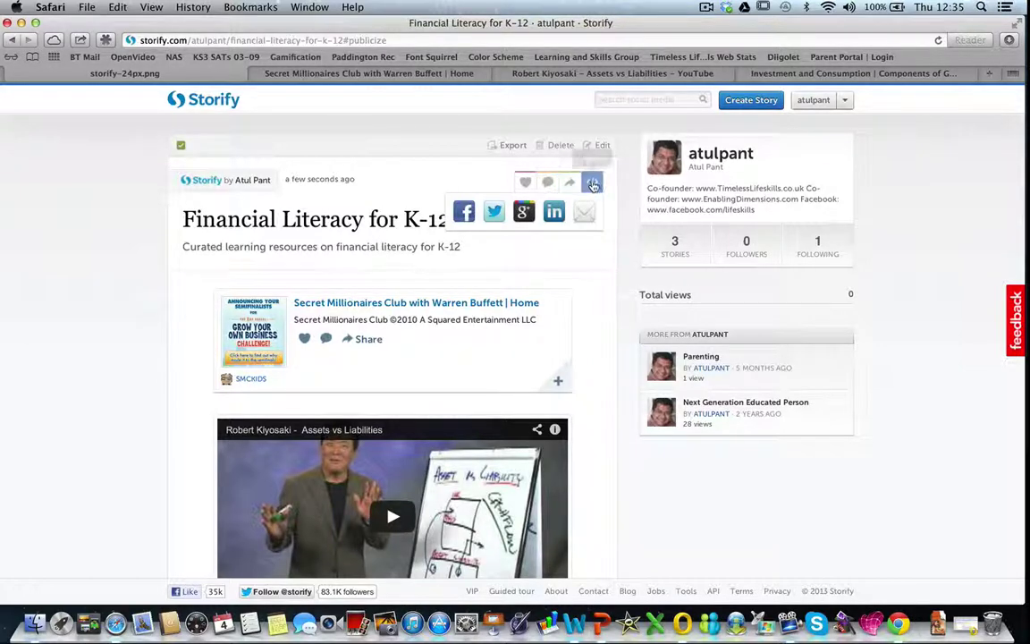
Step: Select the story's embed code, then open the HTML export and select all its code
{"action": "left_click", "coordinate": [593, 184]}
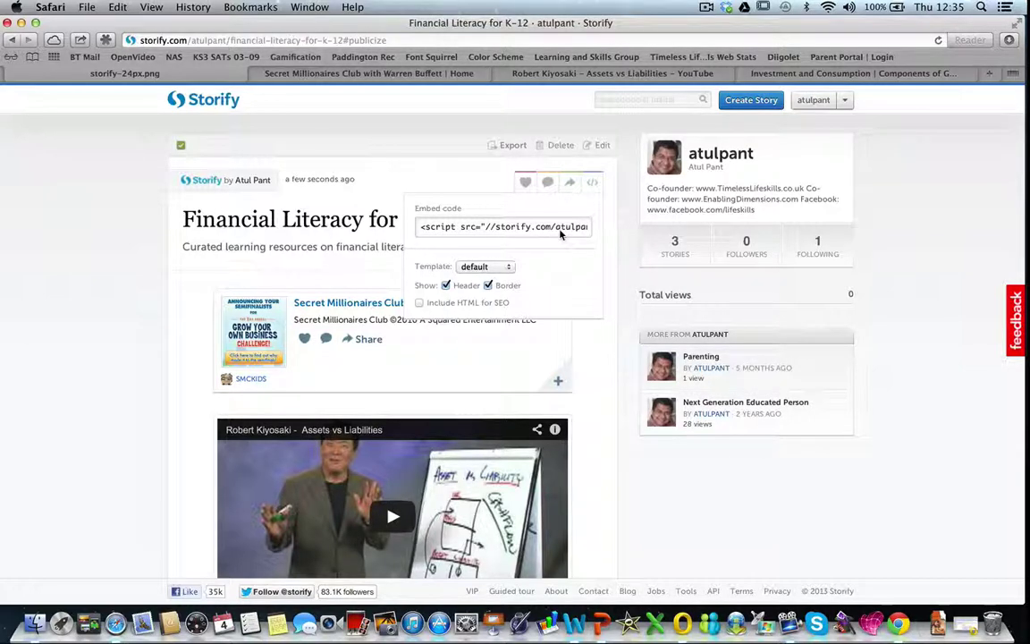
{"action": "left_click", "coordinate": [561, 229]}
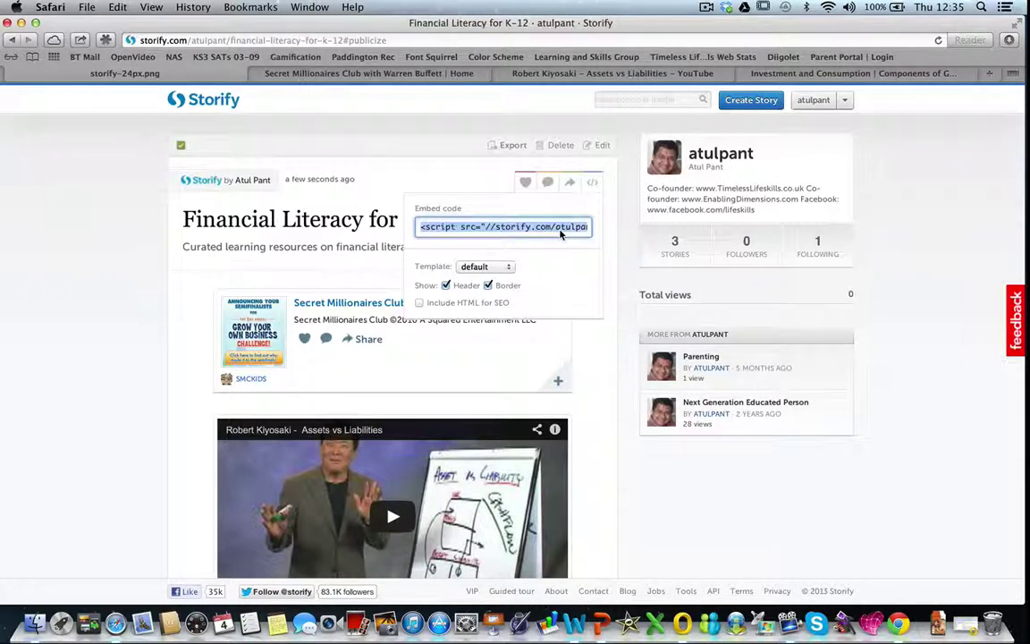
{"action": "left_click", "coordinate": [505, 147]}
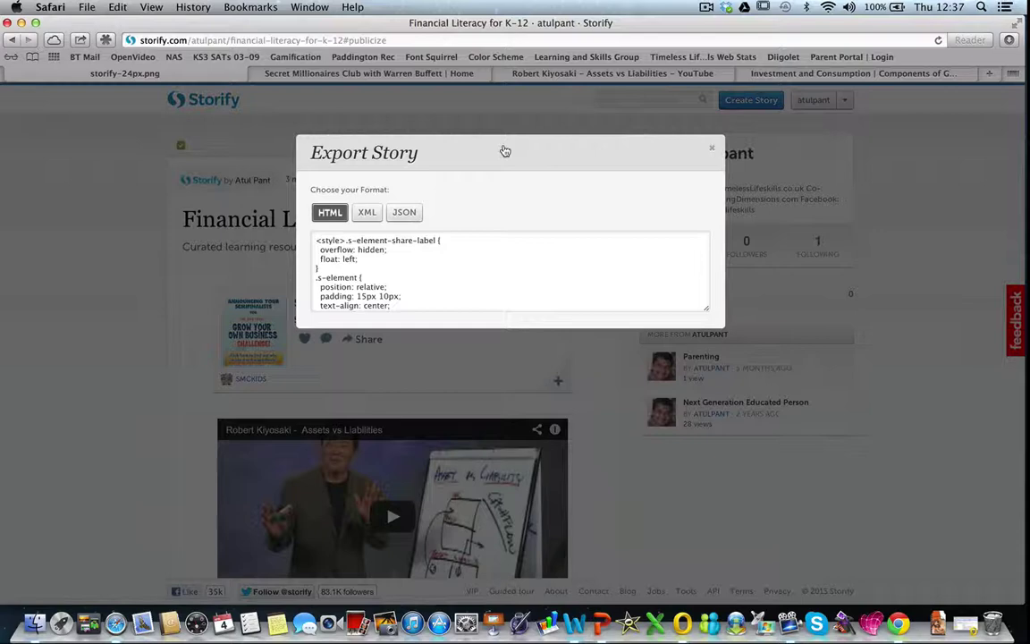
{"action": "scroll", "coordinate": [471, 290], "scroll_direction": "down", "scroll_amount": 3}
{"action": "scroll", "coordinate": [471, 292], "scroll_direction": "down", "scroll_amount": 3}
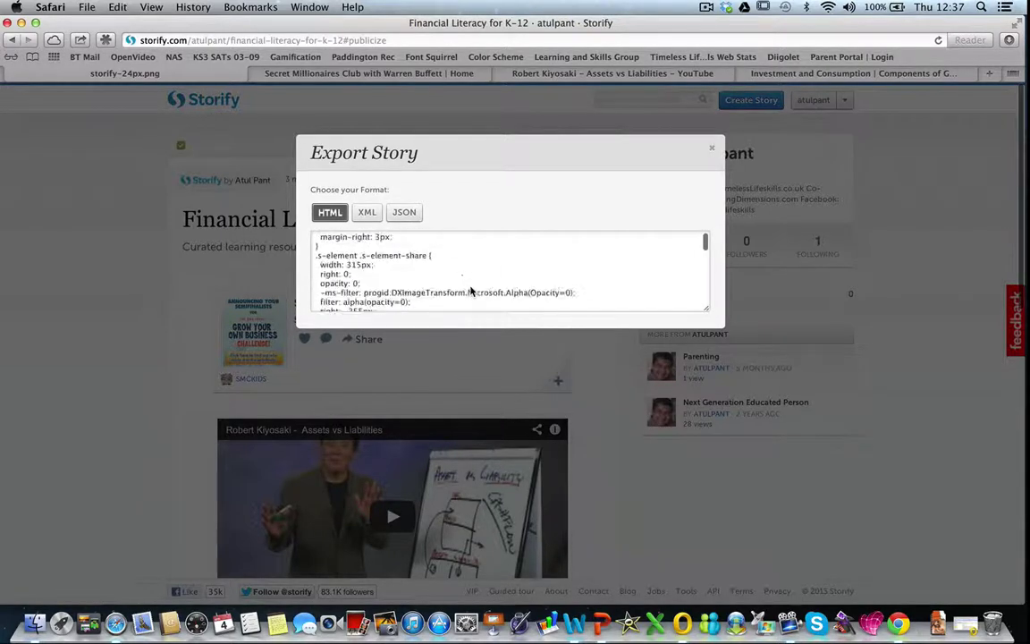
{"action": "scroll", "coordinate": [472, 291], "scroll_direction": "down", "scroll_amount": 3}
{"action": "scroll", "coordinate": [471, 291], "scroll_direction": "down", "scroll_amount": 3}
{"action": "scroll", "coordinate": [471, 290], "scroll_direction": "down", "scroll_amount": 3}
{"action": "scroll", "coordinate": [472, 291], "scroll_direction": "down", "scroll_amount": 3}
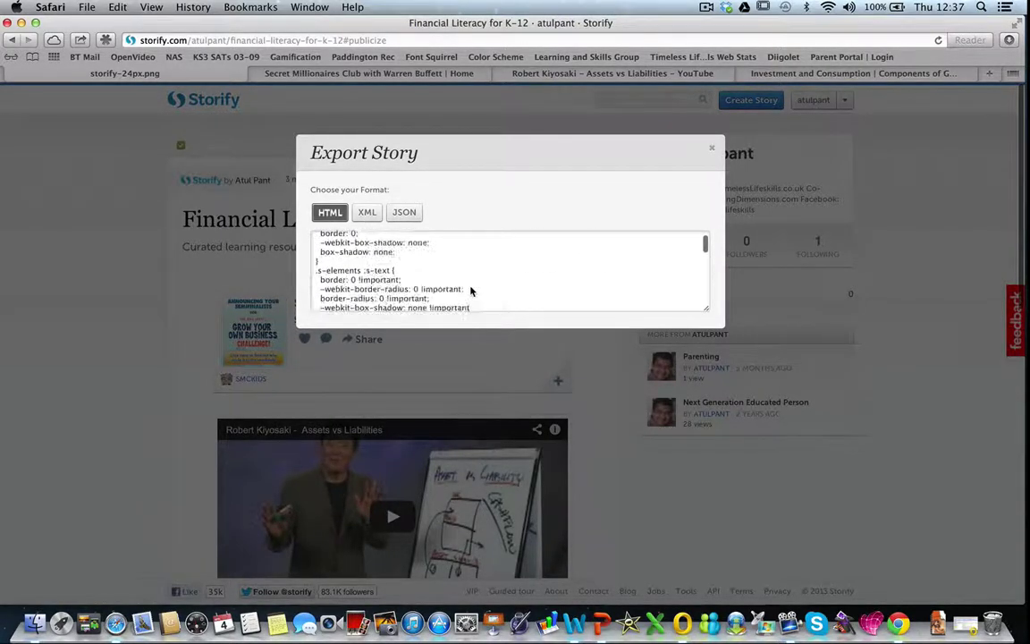
{"action": "left_click", "coordinate": [472, 290]}
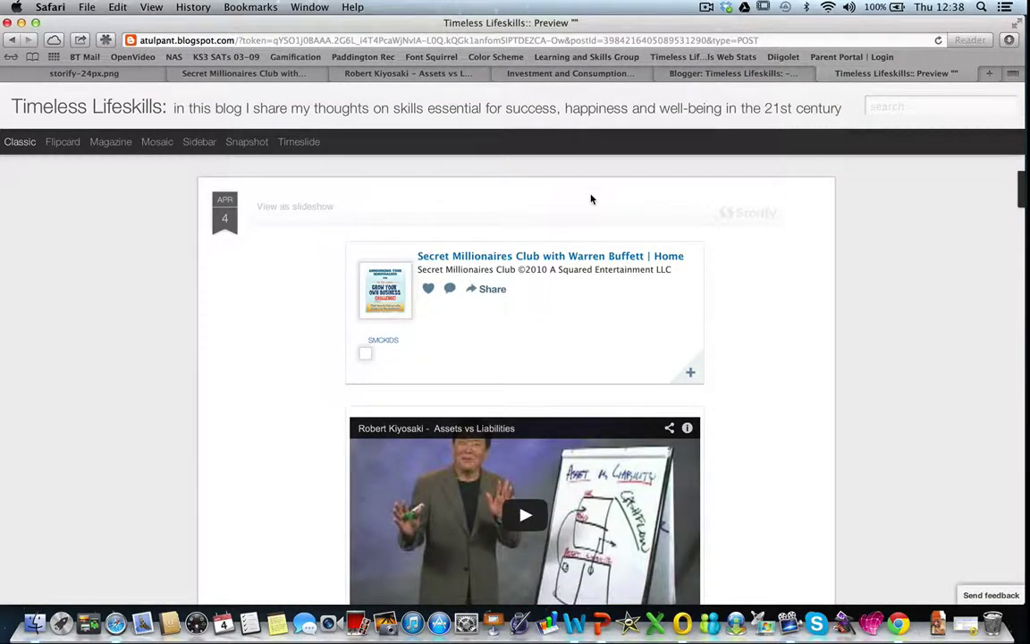
{"action": "scroll", "coordinate": [794, 424], "scroll_direction": "down", "scroll_amount": 2}
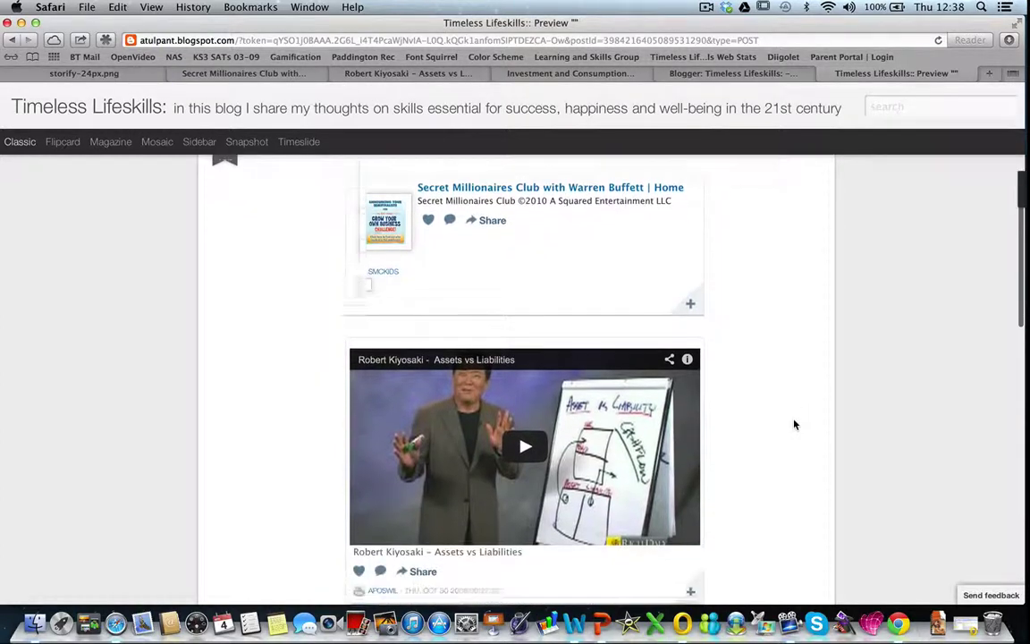
{"action": "scroll", "coordinate": [795, 424], "scroll_direction": "down", "scroll_amount": 4}
{"action": "scroll", "coordinate": [794, 424], "scroll_direction": "down", "scroll_amount": 1}
{"action": "scroll", "coordinate": [795, 424], "scroll_direction": "down", "scroll_amount": 2}
{"action": "scroll", "coordinate": [794, 424], "scroll_direction": "down", "scroll_amount": 3}
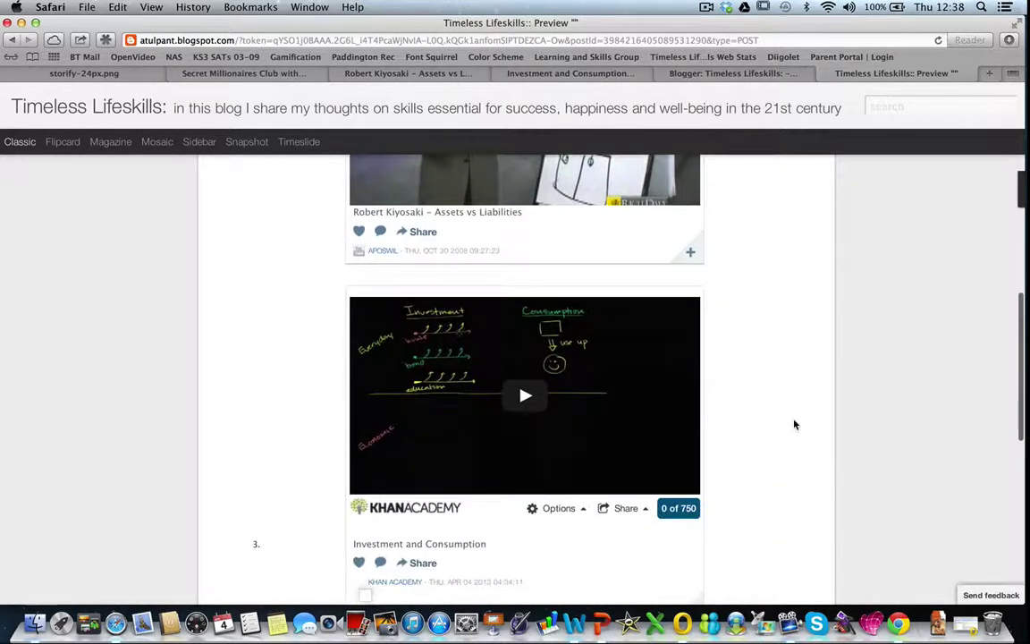
{"action": "scroll", "coordinate": [794, 424], "scroll_direction": "down", "scroll_amount": 2}
{"action": "scroll", "coordinate": [795, 424], "scroll_direction": "down", "scroll_amount": 2}
{"action": "scroll", "coordinate": [794, 424], "scroll_direction": "down", "scroll_amount": 2}
{"action": "scroll", "coordinate": [795, 424], "scroll_direction": "down", "scroll_amount": 3}
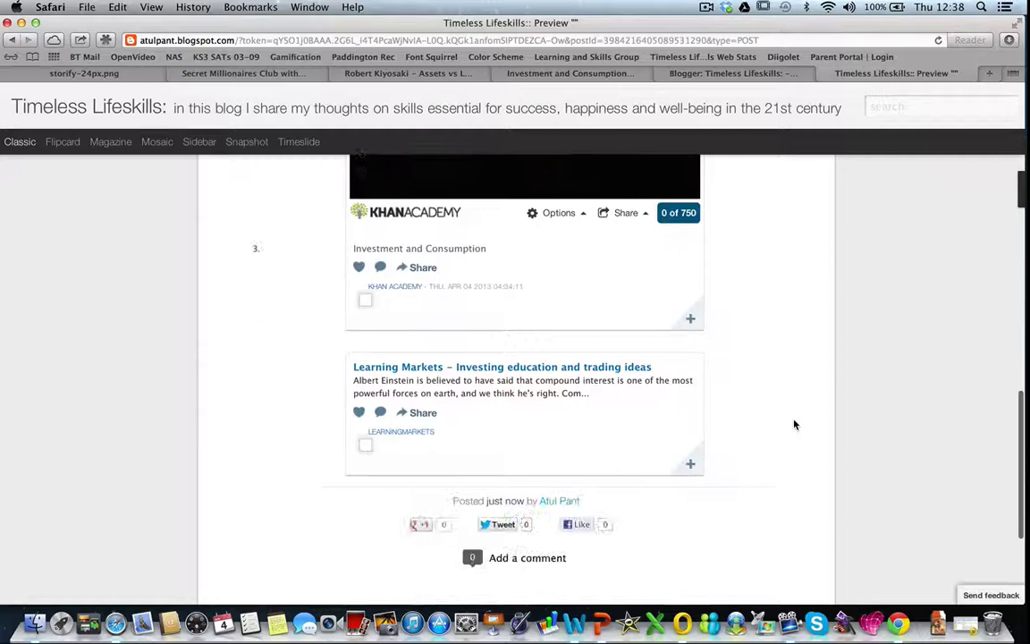
{"action": "scroll", "coordinate": [795, 424], "scroll_direction": "up", "scroll_amount": 3}
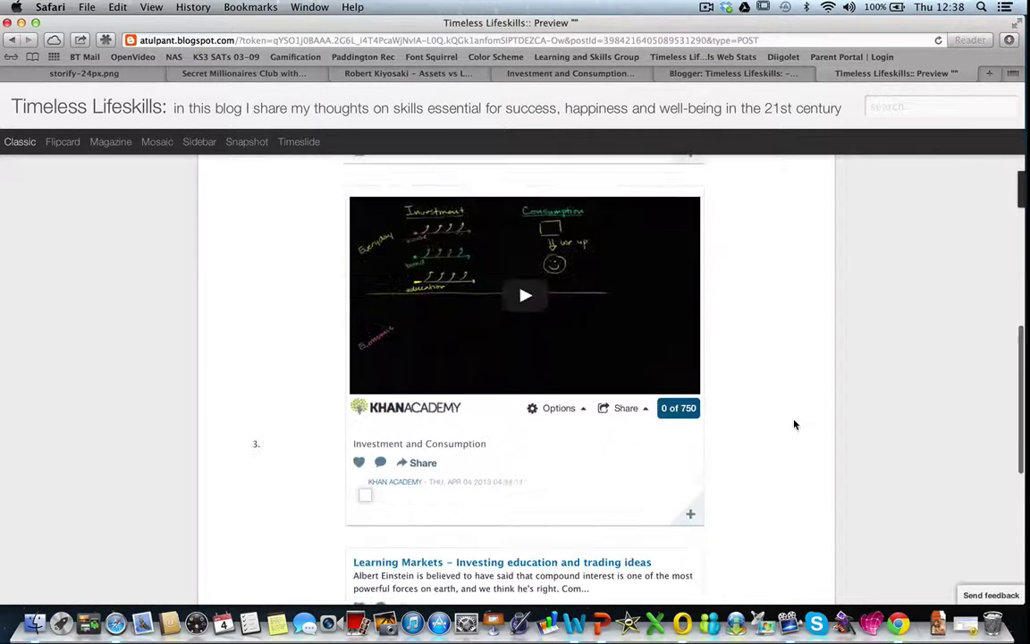
{"action": "scroll", "coordinate": [795, 424], "scroll_direction": "up", "scroll_amount": 2}
{"action": "scroll", "coordinate": [794, 424], "scroll_direction": "up", "scroll_amount": 2}
{"action": "scroll", "coordinate": [794, 424], "scroll_direction": "up", "scroll_amount": 1}
{"action": "scroll", "coordinate": [794, 424], "scroll_direction": "up", "scroll_amount": 1}
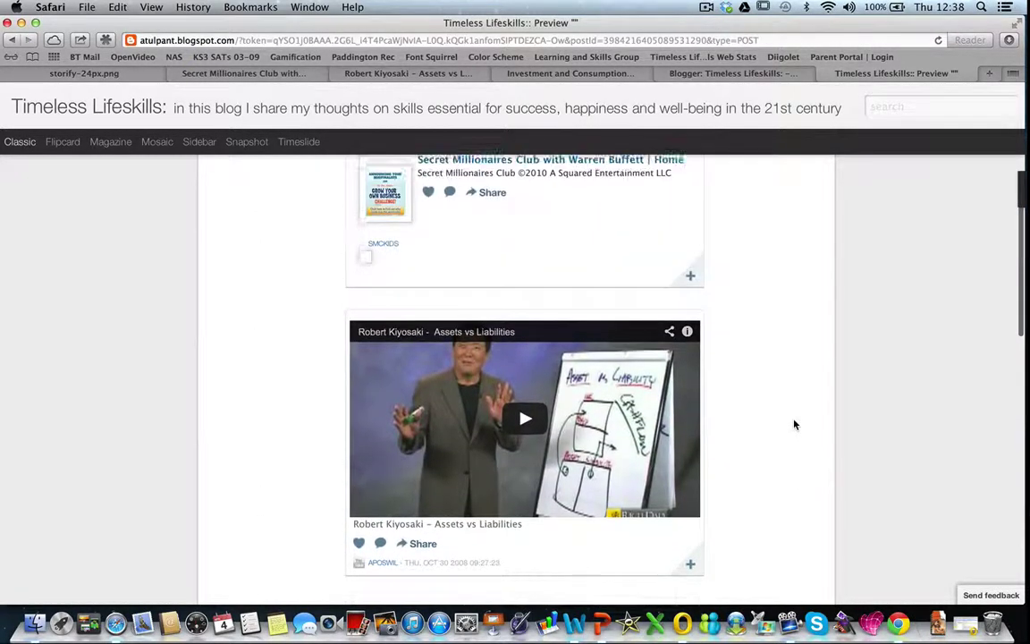
{"action": "scroll", "coordinate": [794, 424], "scroll_direction": "up", "scroll_amount": 1}
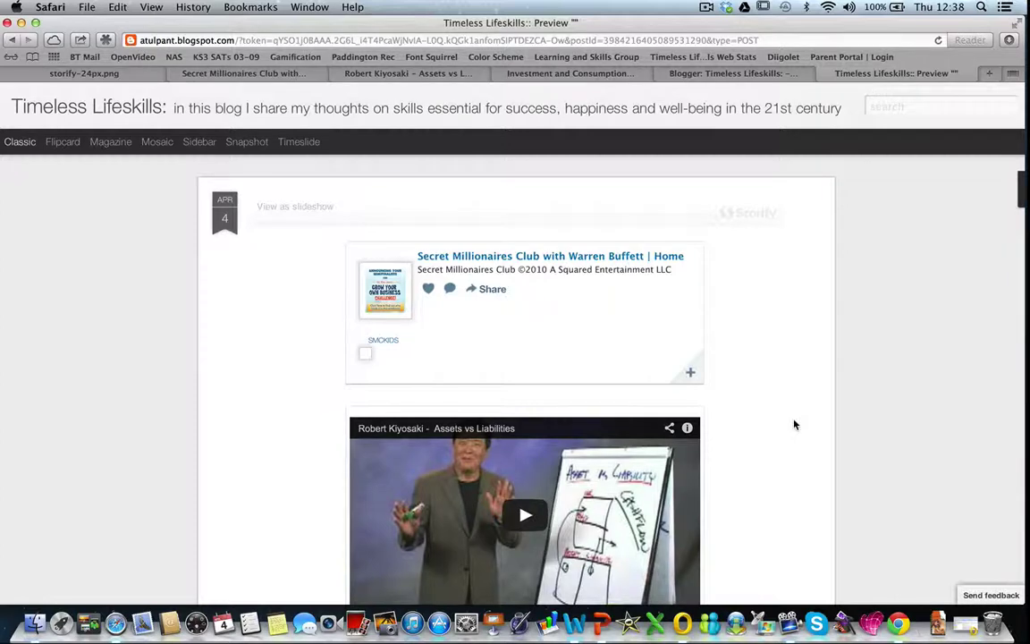